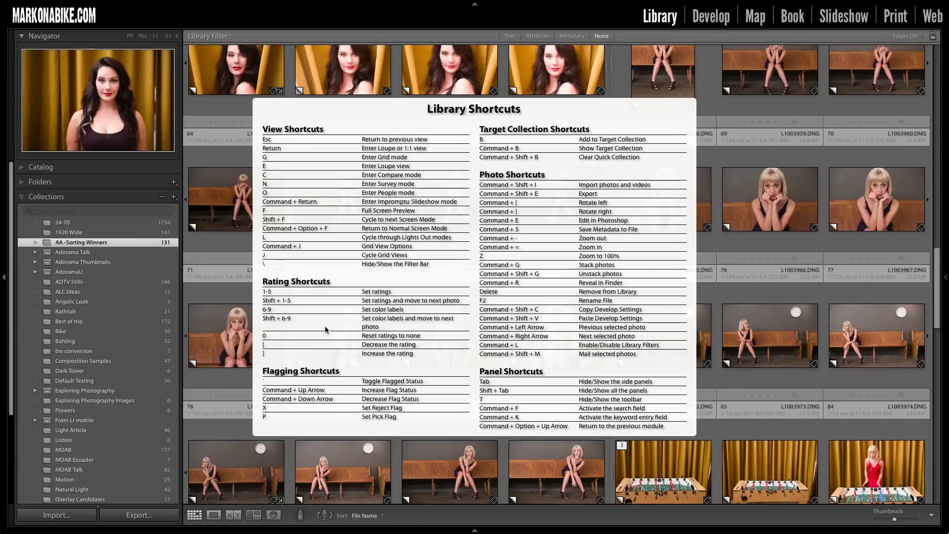
# - Look through the Library shortcuts overview and close it, and switch the grid's toolbar off and back on
pyautogui.click(349, 374)
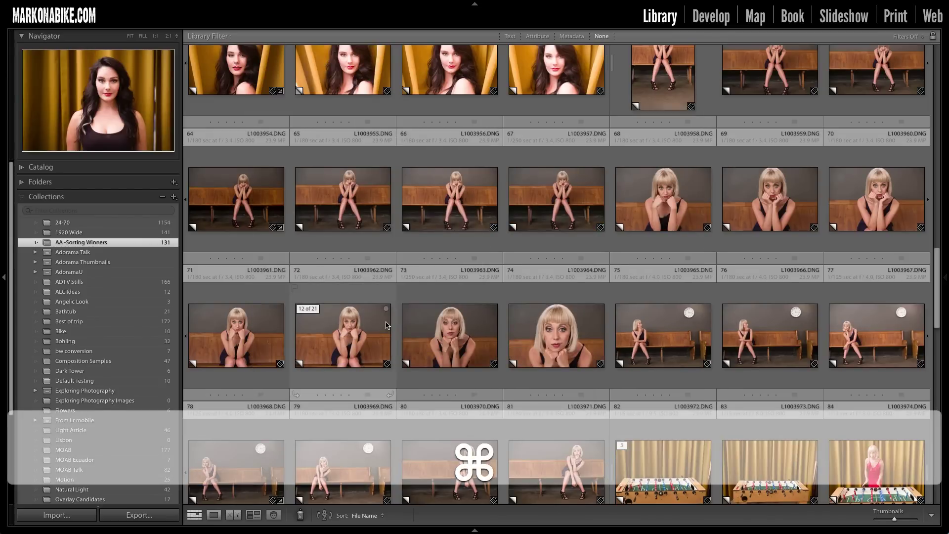
pyautogui.press('super+slash')
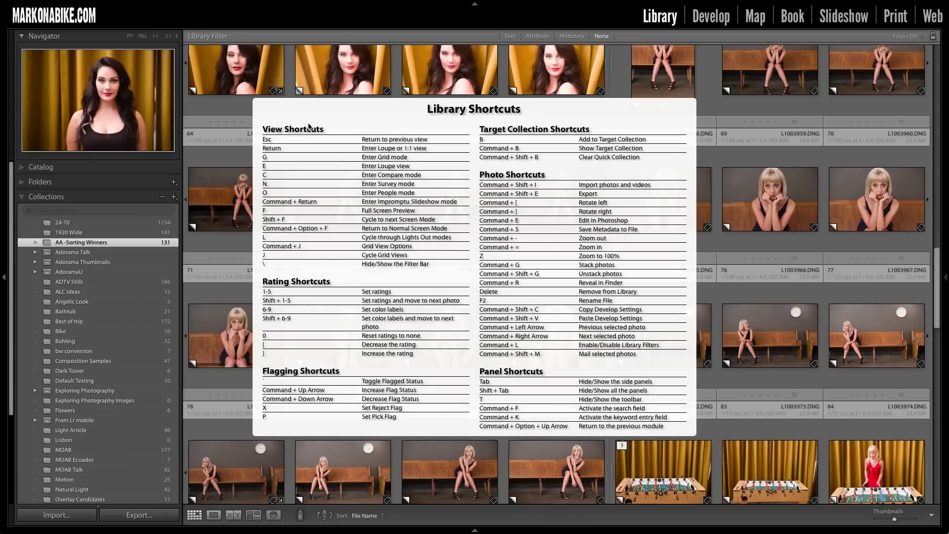
pyautogui.click(377, 117)
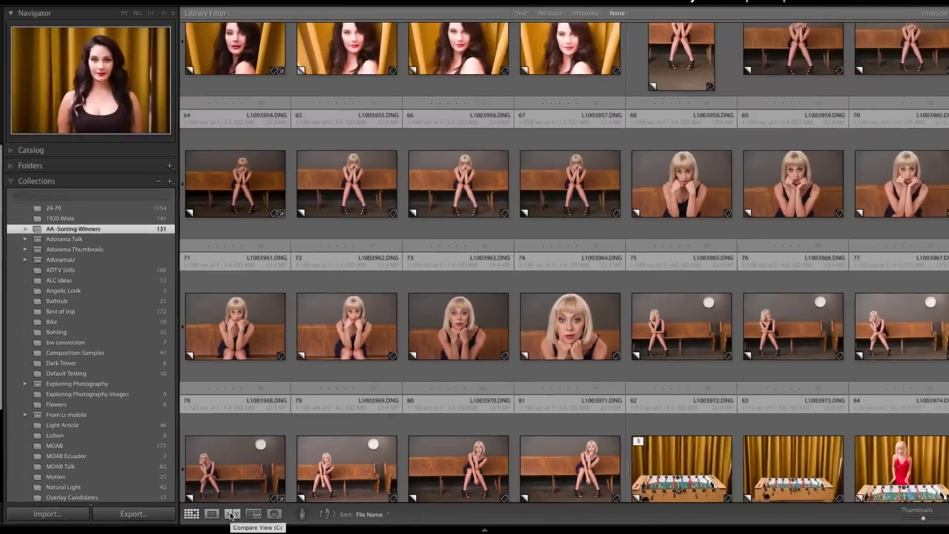
pyautogui.press('t')
pyautogui.press('t')
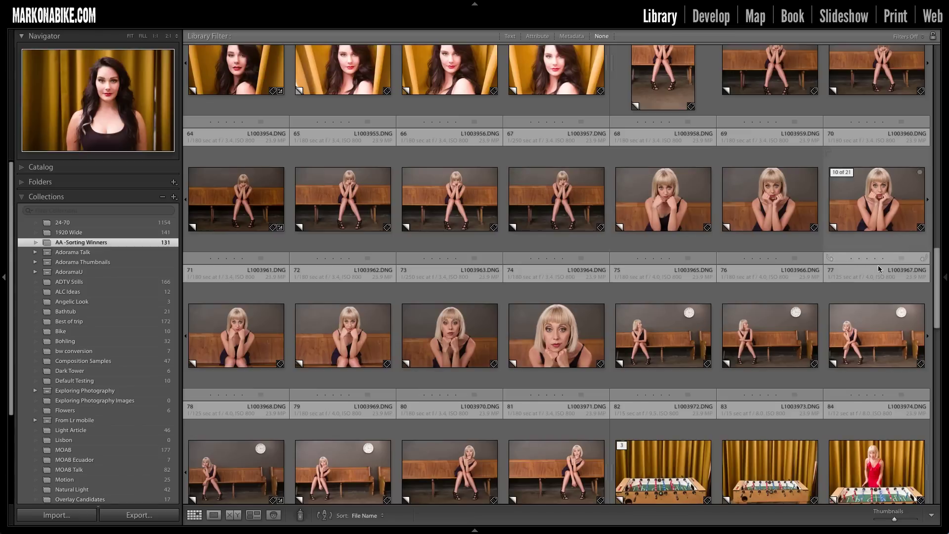
# - Show the catalog's Previous Import photos in the grid with none selected and all surrounding panels hidden
pyautogui.moveTo(937, 266); pyautogui.dragTo(932, 456)
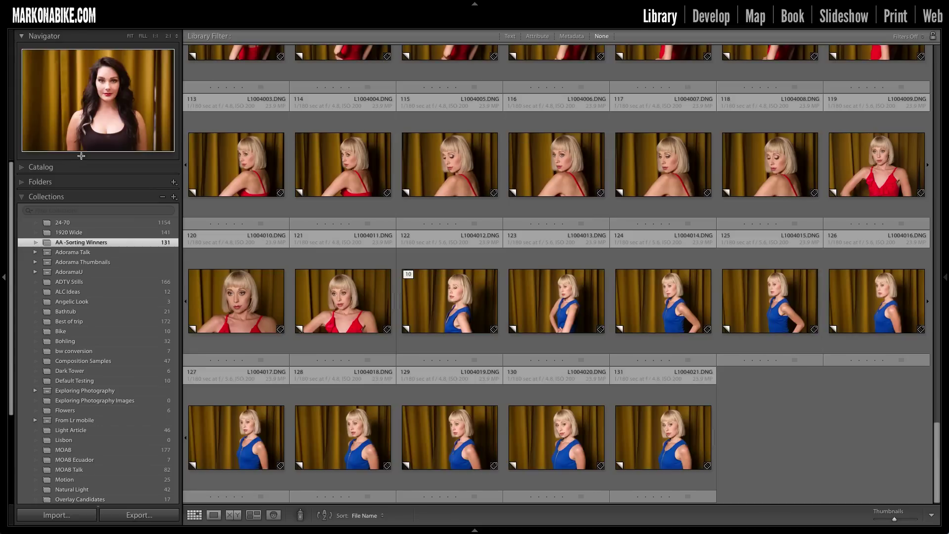
pyautogui.click(26, 169)
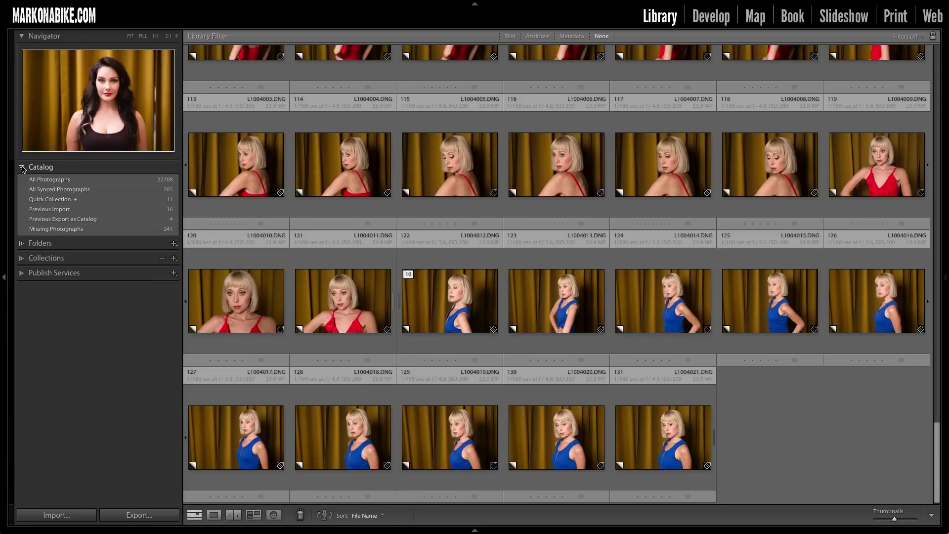
pyautogui.click(51, 210)
pyautogui.click(515, 348)
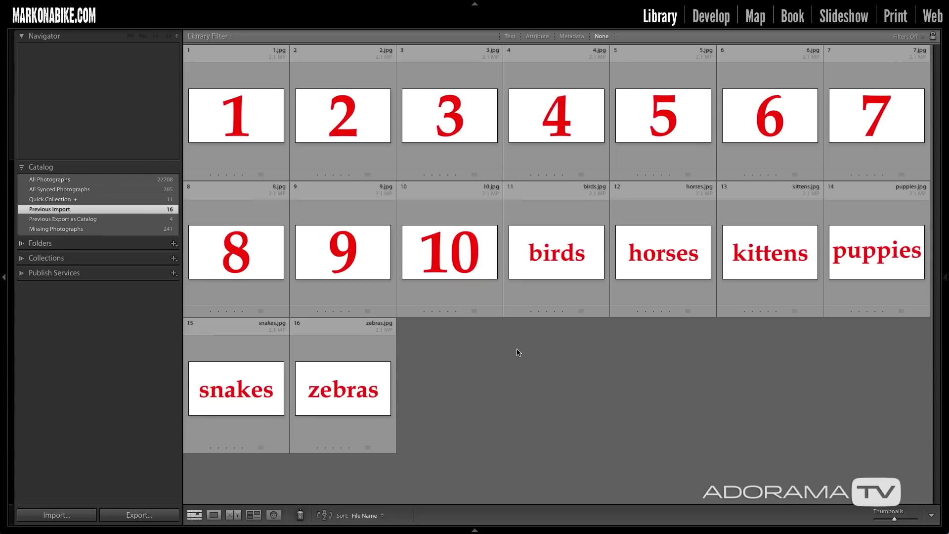
pyautogui.hotkey('shift', 'Tab')
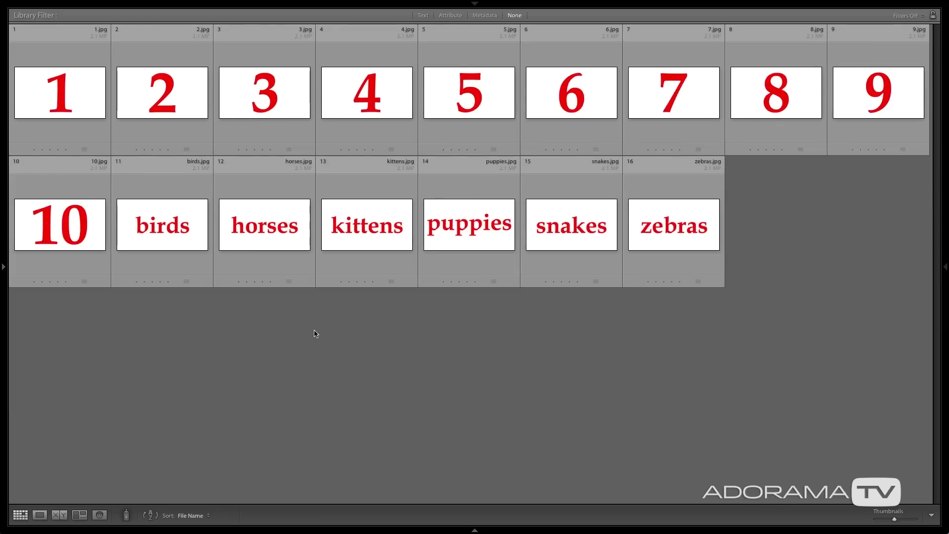
# - Open 1.jpg in Compare view beside the following photo and show the filmstrip
pyautogui.click(61, 137)
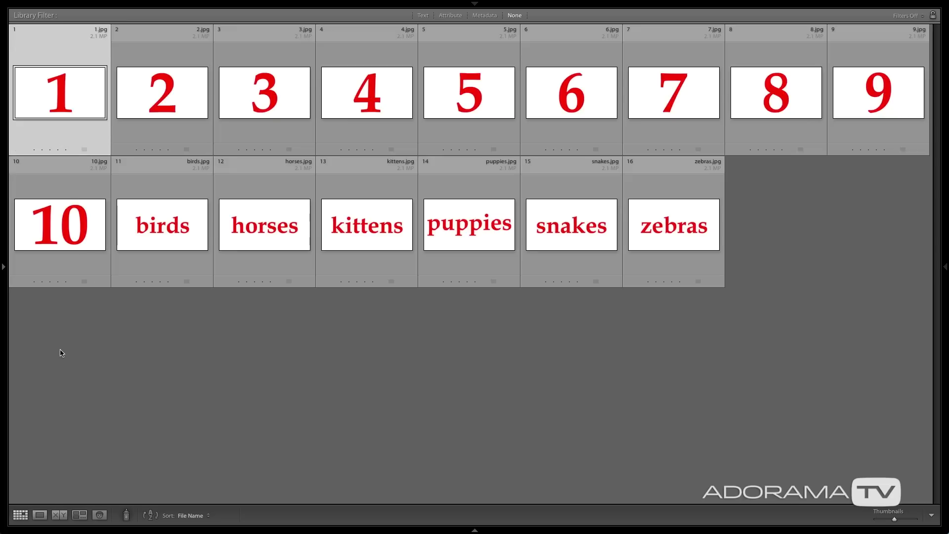
pyautogui.press('c')
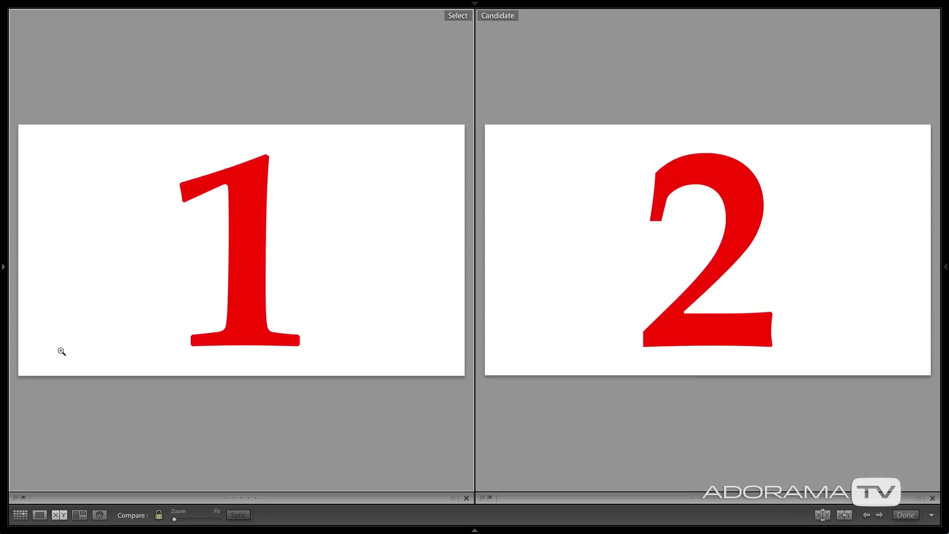
pyautogui.click(476, 529)
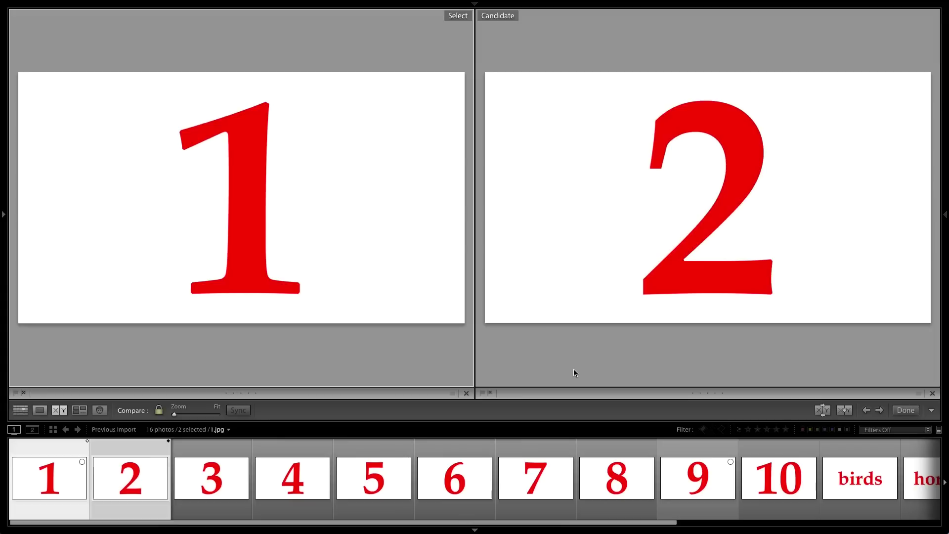
# - Cycle the candidate back and forth through the numbered photos while keeping photo 1 as the select, ending on photo 2
pyautogui.press('Right')
pyautogui.press('Right')
pyautogui.press('Right')
pyautogui.press('Right')
pyautogui.press('Right')
pyautogui.press('Left')
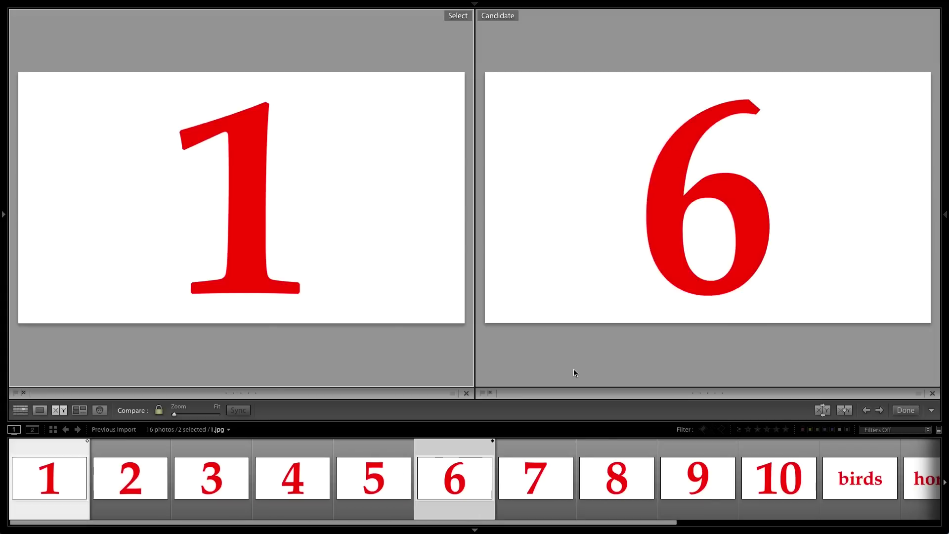
pyautogui.press('Left')
pyautogui.press('Left')
pyautogui.press('Left')
pyautogui.press('Right')
pyautogui.press('Right')
pyautogui.press('Right')
pyautogui.press('Right')
pyautogui.press('Right')
pyautogui.press('Right')
pyautogui.press('Left')
pyautogui.press('Left')
pyautogui.press('Left')
pyautogui.press('Left')
pyautogui.press('Left')
pyautogui.press('Left')
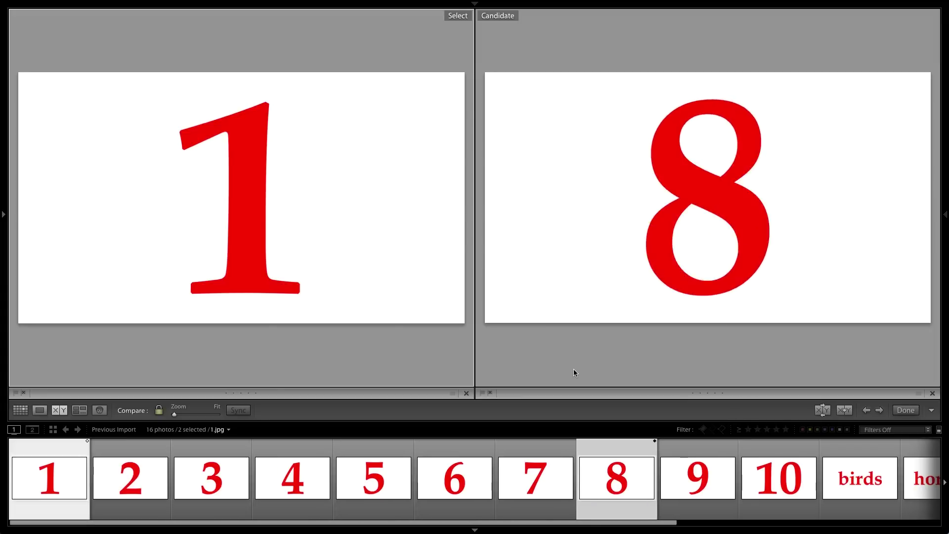
pyautogui.press('Right')
pyautogui.press('Right')
pyautogui.press('Right')
pyautogui.press('Left')
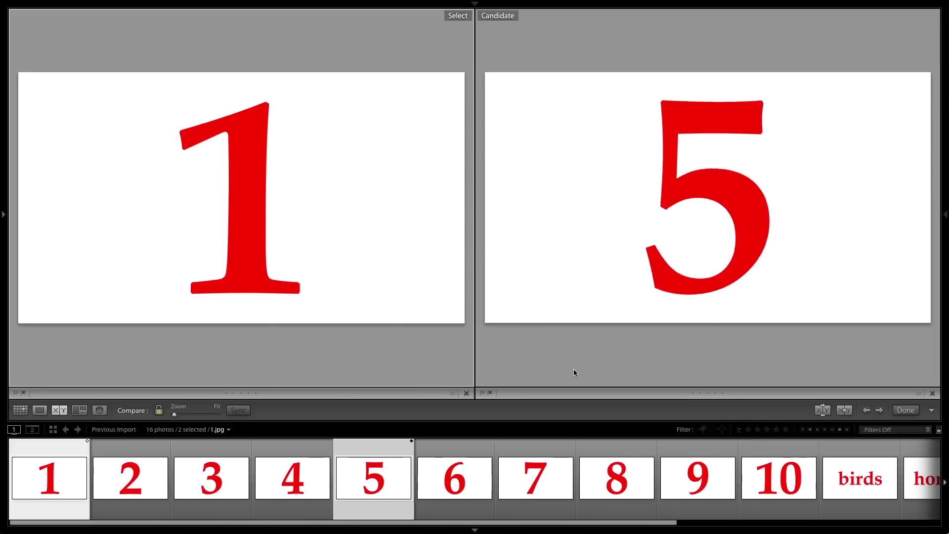
pyautogui.press('Left')
pyautogui.press('Left')
pyautogui.press('Left')
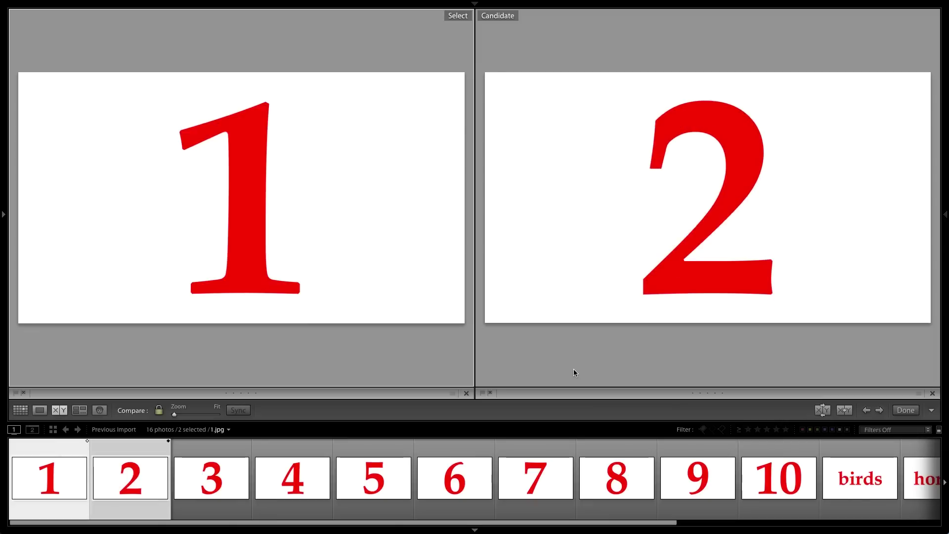
# - Advance the candidate to photo 7 and make it the new select
pyautogui.press('Right')
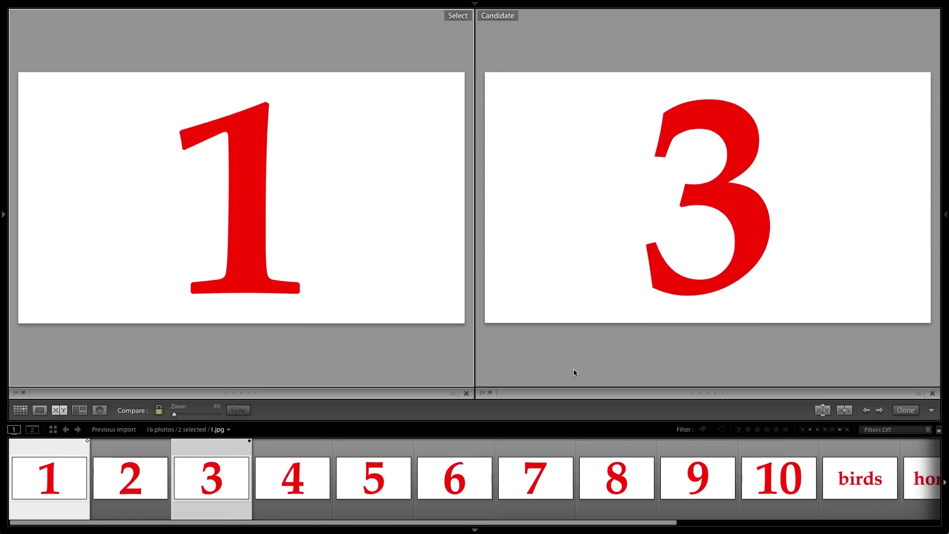
pyautogui.press('Right')
pyautogui.press('Right')
pyautogui.press('Right')
pyautogui.press('Right')
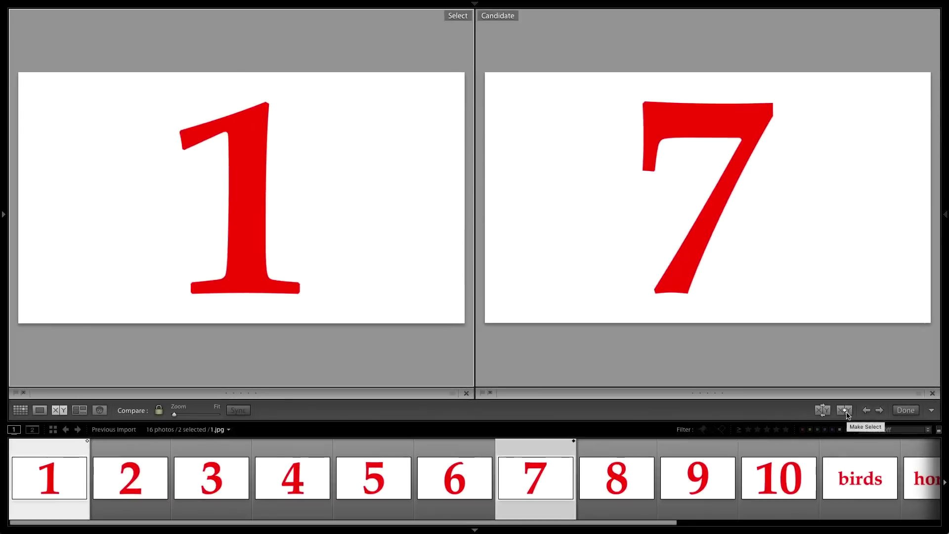
pyautogui.click(612, 446)
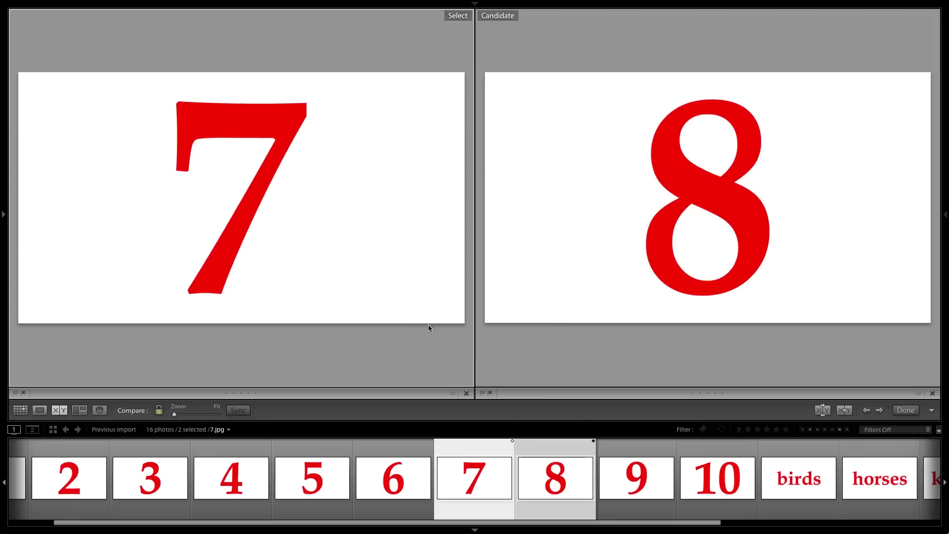
# - Compare photo 7 with candidates 9 and 10, and flag photo 7 as a pick with a five-star rating
pyautogui.press('Right')
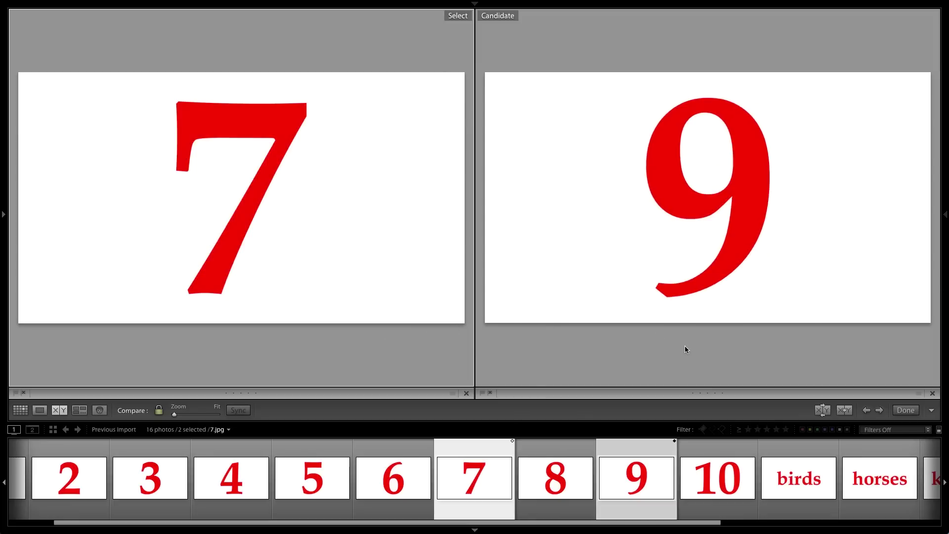
pyautogui.press('Right')
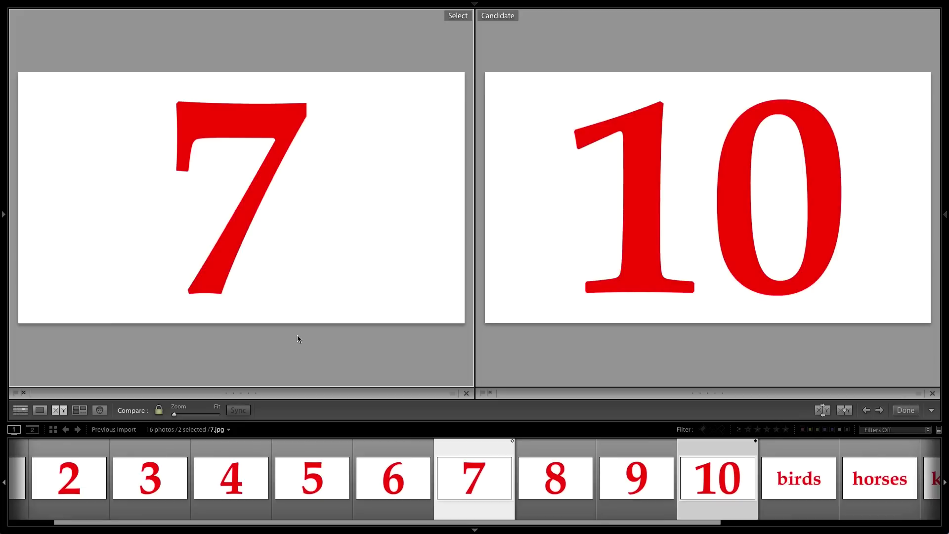
pyautogui.press('p')
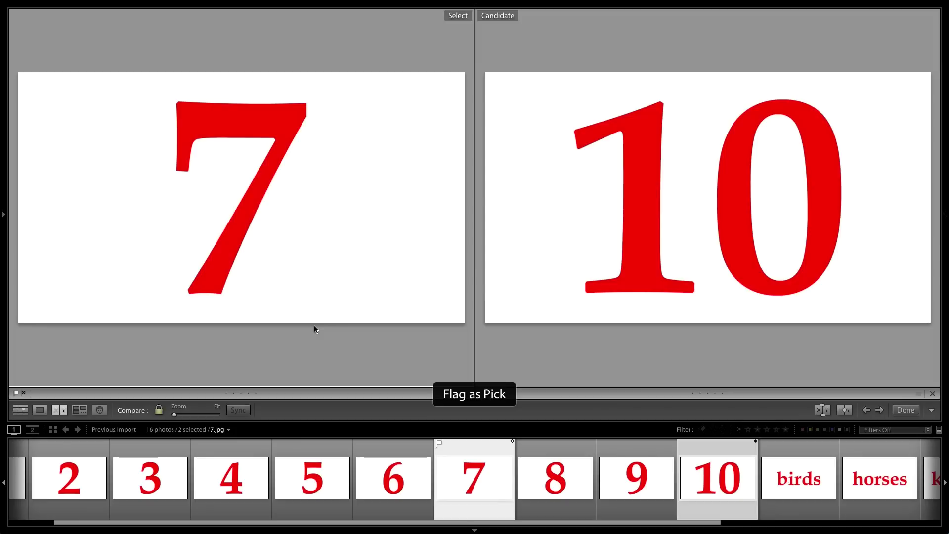
pyautogui.press('5')
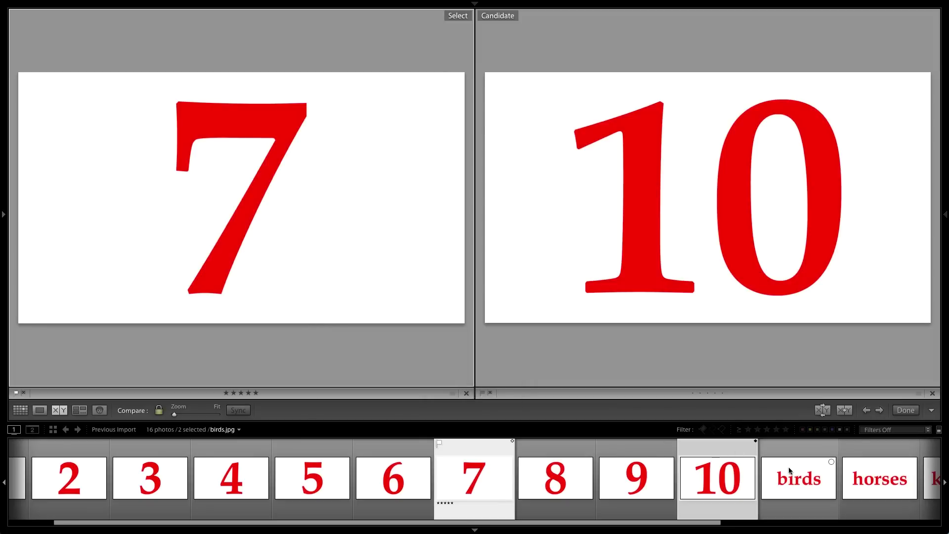
# - Move the comparison on to the word photos, with birds as the select and horses as the candidate
pyautogui.click(773, 486)
pyautogui.click(872, 482)
pyautogui.click(805, 497)
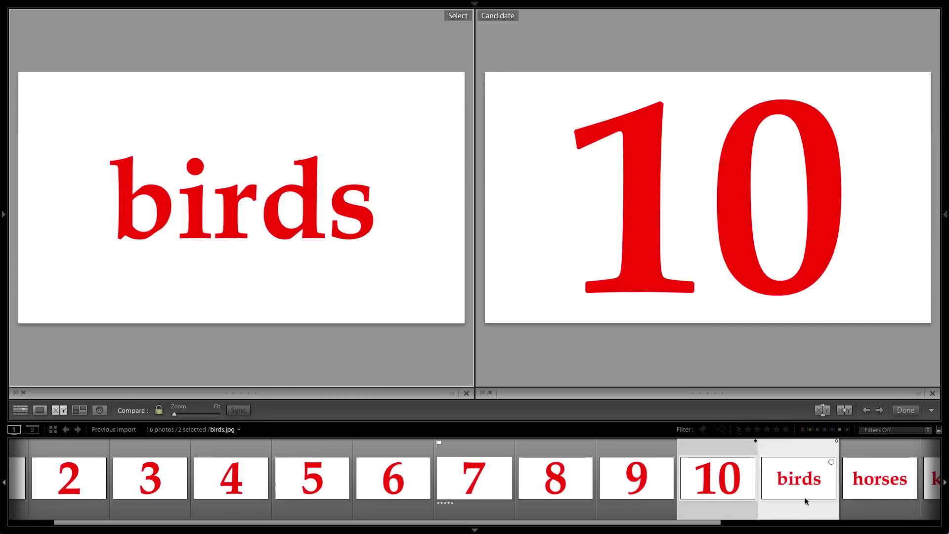
pyautogui.press('Down')
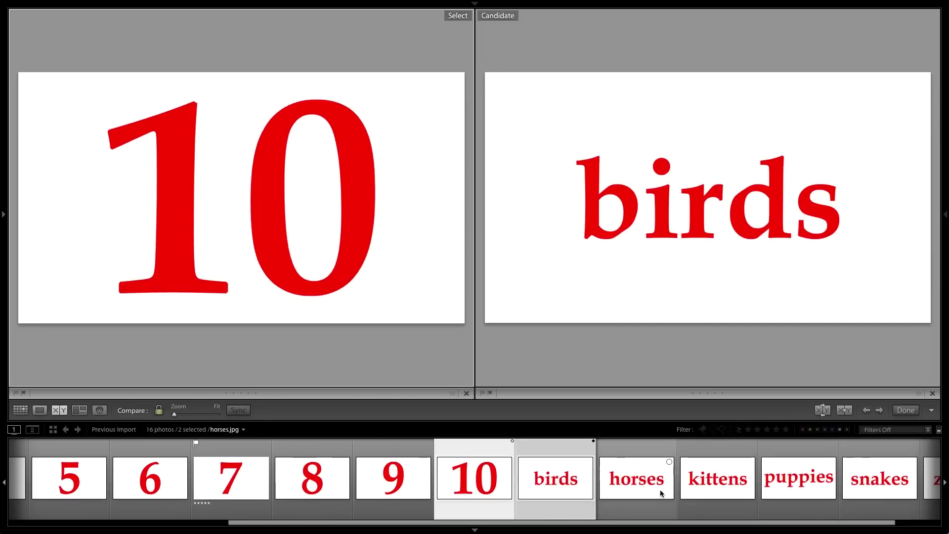
pyautogui.press('Up')
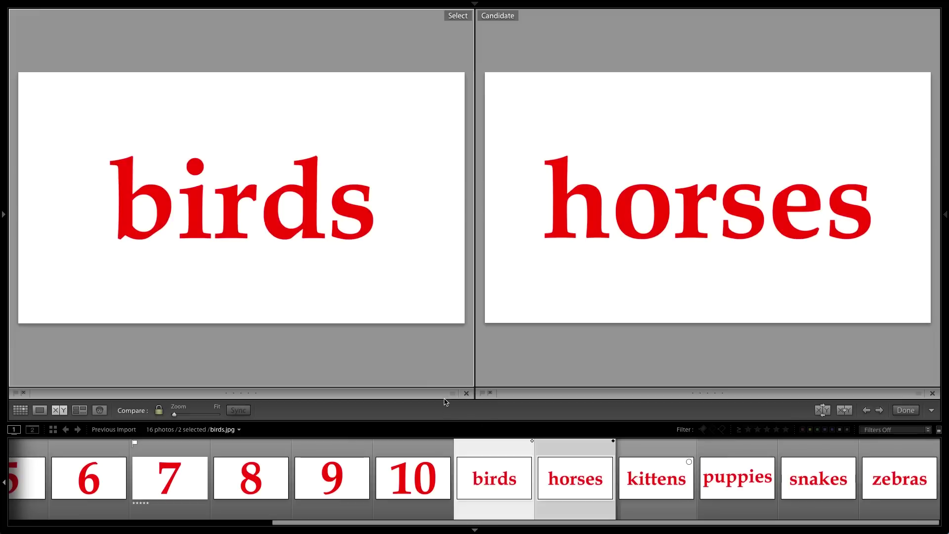
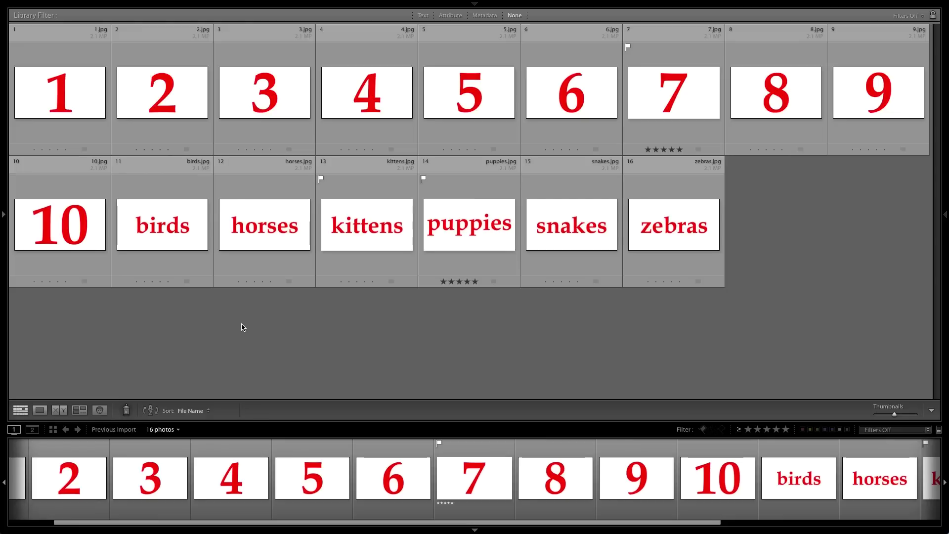
# - Group the six photos from birds.jpg through zebras.jpg into a stack
pyautogui.click(163, 181)
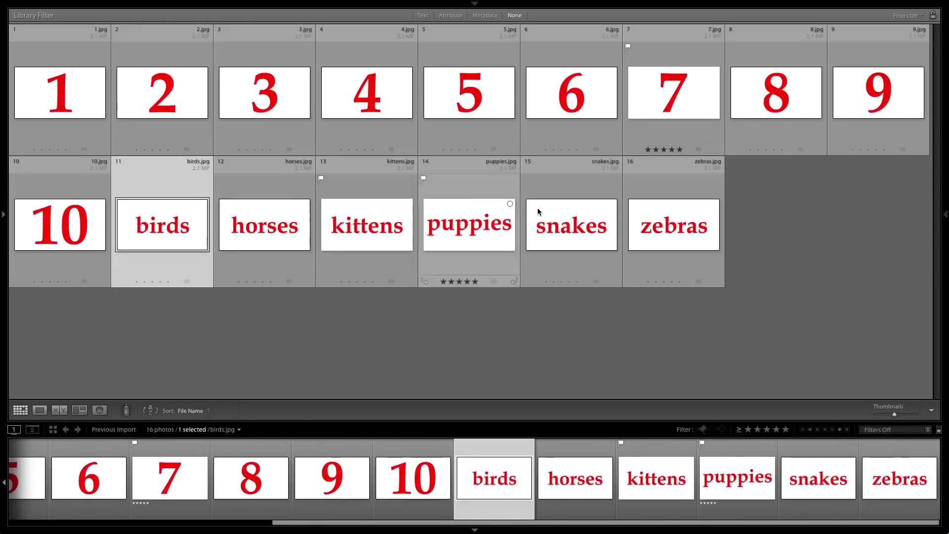
pyautogui.keyDown('shift'); pyautogui.click(686, 266); pyautogui.keyUp('shift')
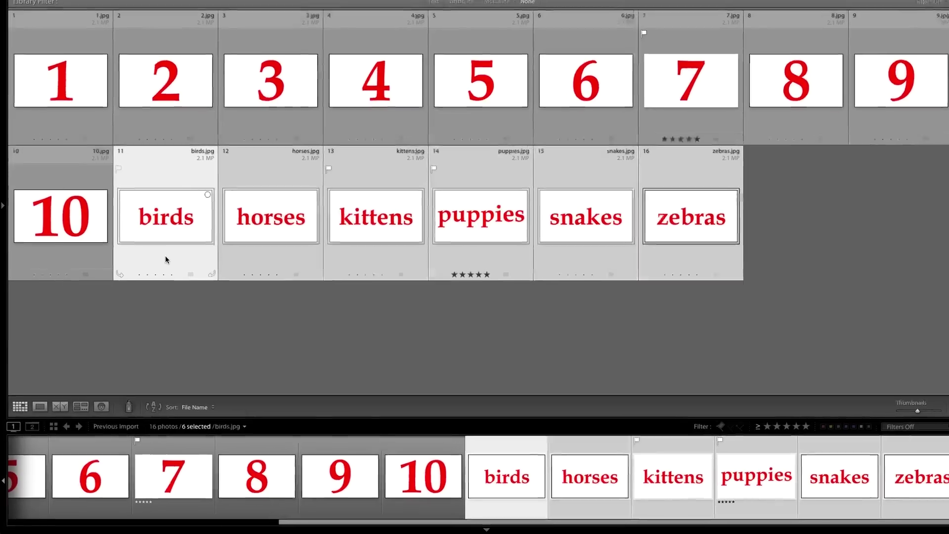
pyautogui.rightClick(162, 266)
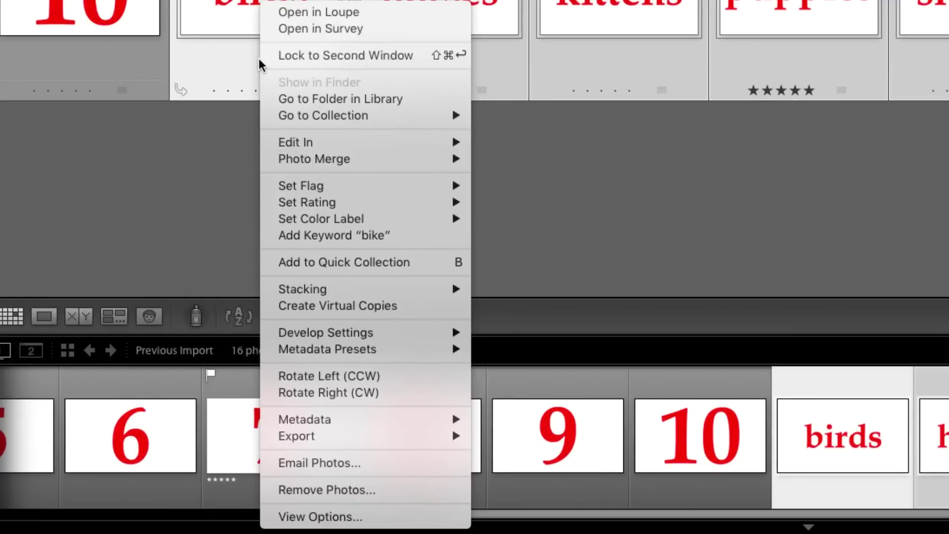
pyautogui.moveTo(292, 289)
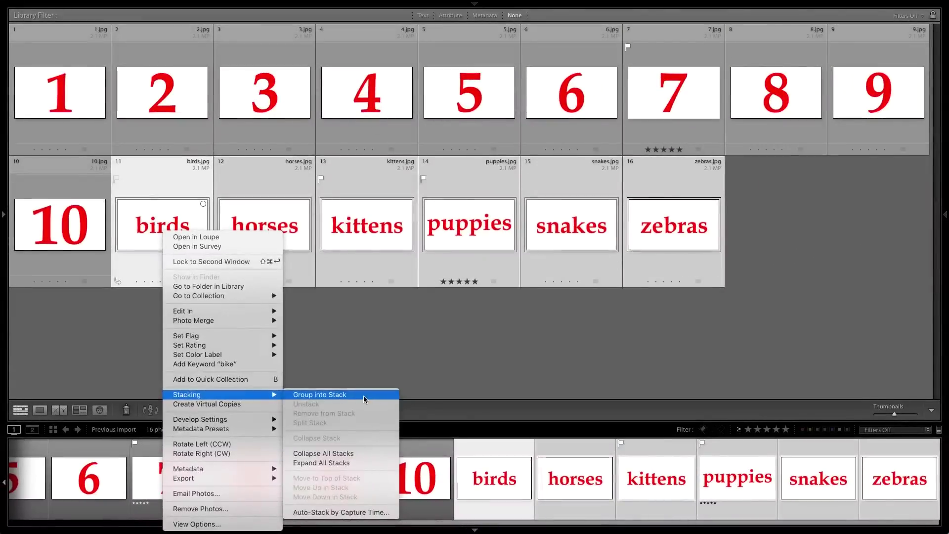
pyautogui.click(464, 352)
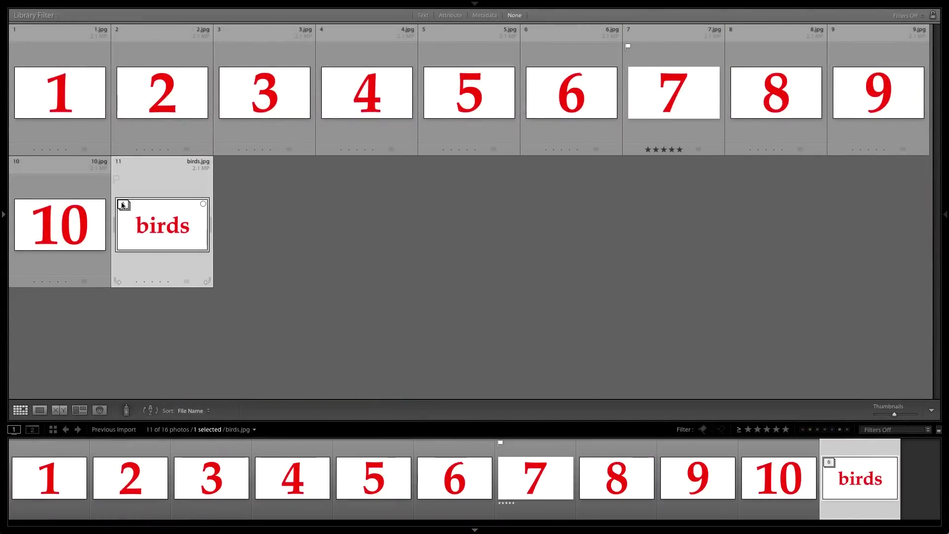
# - Expand the birds stack, collapse it again and select it
pyautogui.click(274, 289)
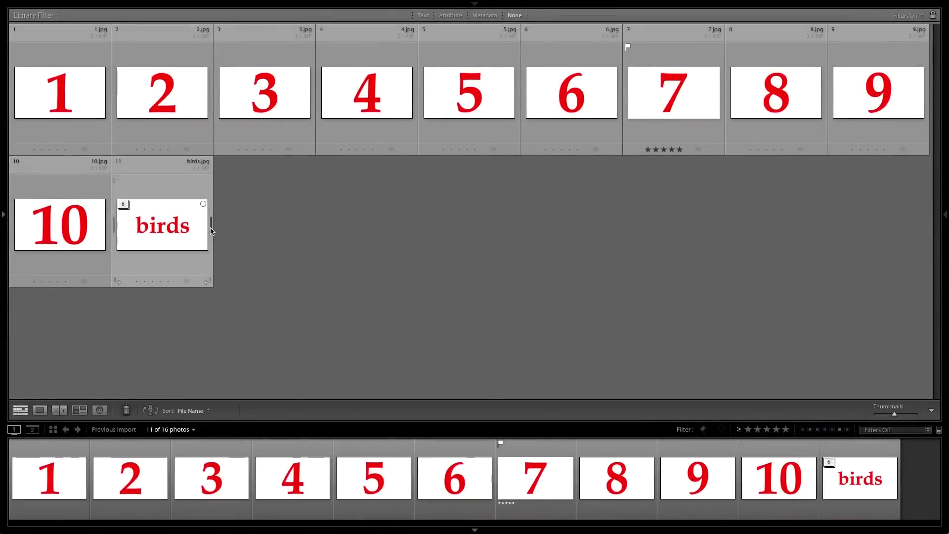
pyautogui.click(211, 230)
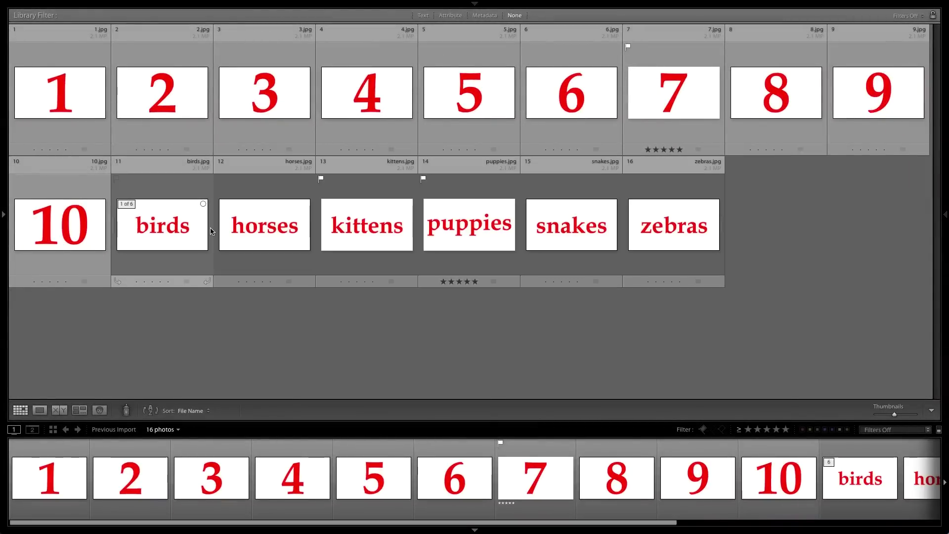
pyautogui.click(722, 230)
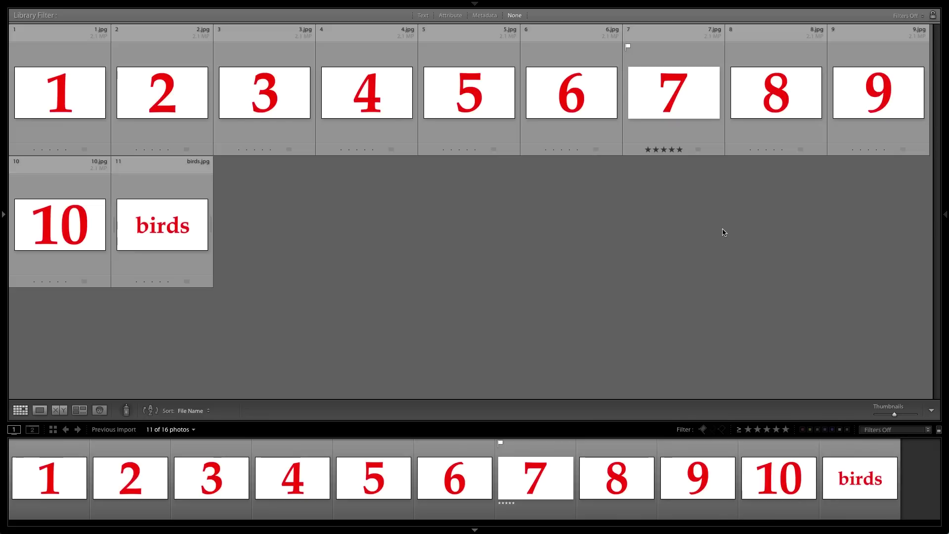
pyautogui.click(173, 270)
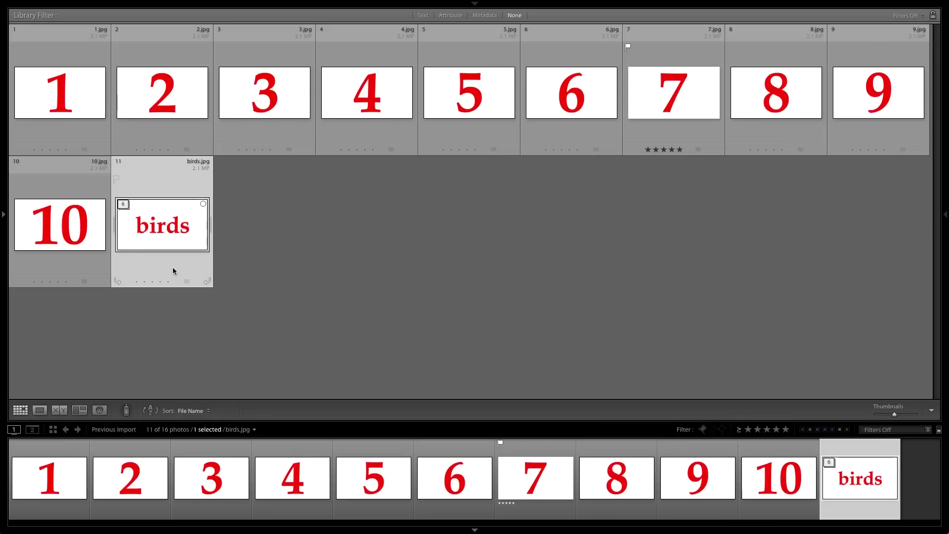
# - Expand and collapse the birds stack, and group the ten number photos into a stack with 10.jpg on top
pyautogui.press('s')
pyautogui.press('s')
pyautogui.click(66, 260)
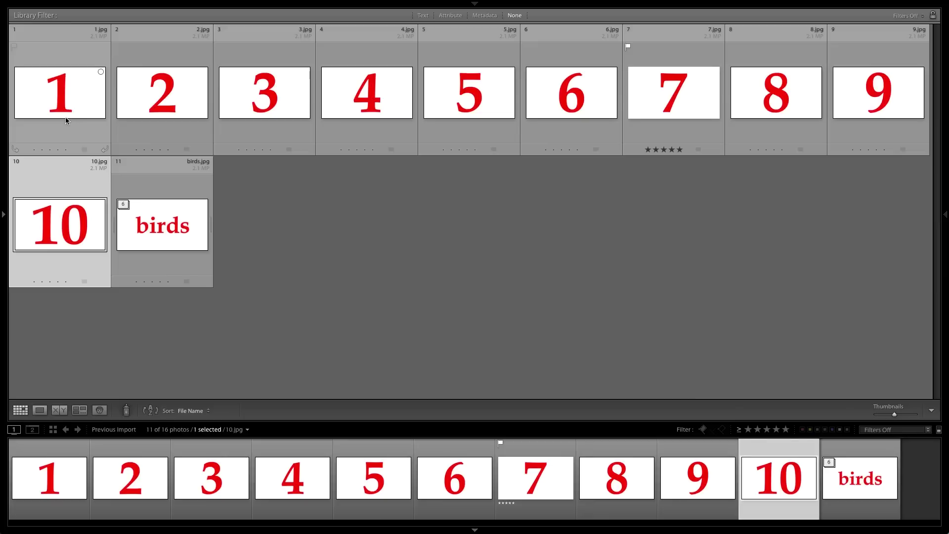
pyautogui.keyDown('shift'); pyautogui.click(66, 119); pyautogui.keyUp('shift')
pyautogui.rightClick(64, 122)
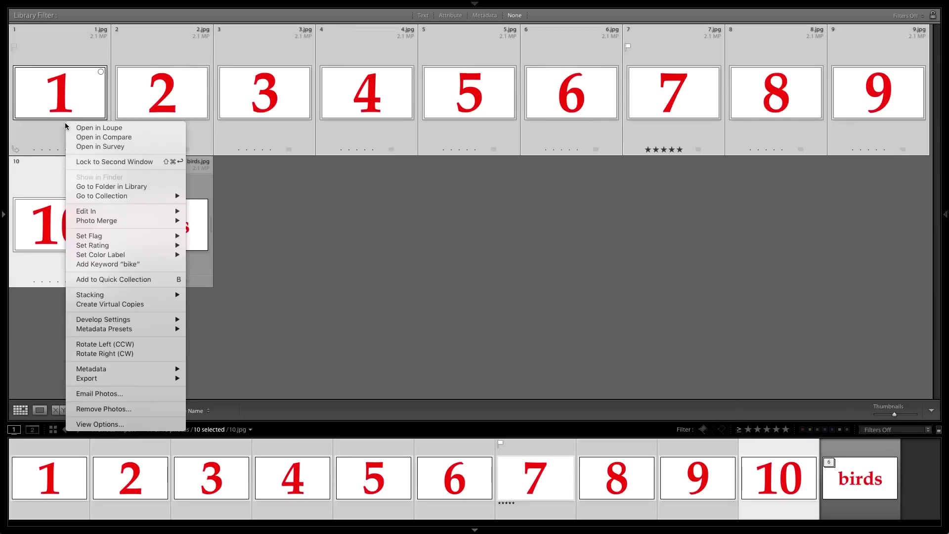
pyautogui.moveTo(121, 299)
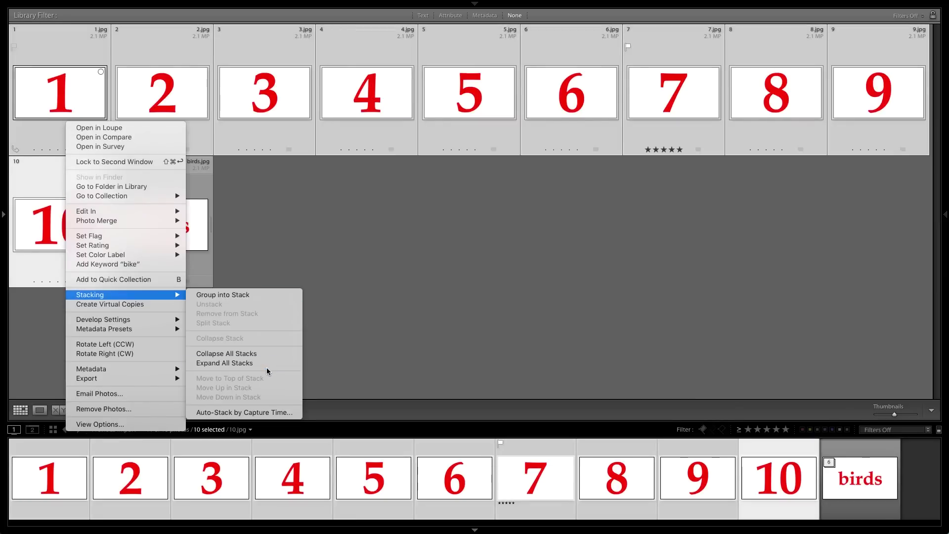
pyautogui.click(276, 295)
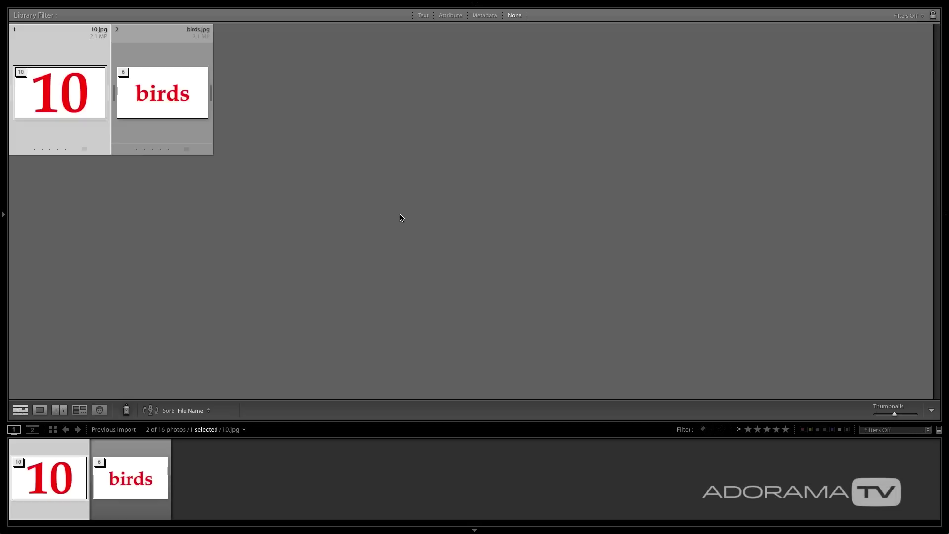
# - Expand and collapse the 10.jpg stack, and do the same with the birds stack
pyautogui.click(235, 257)
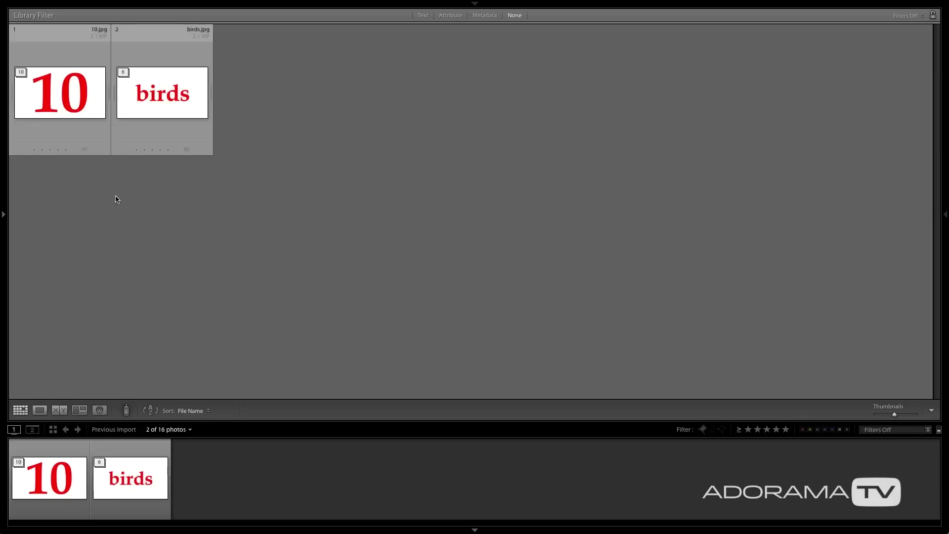
pyautogui.click(72, 138)
pyautogui.press('s')
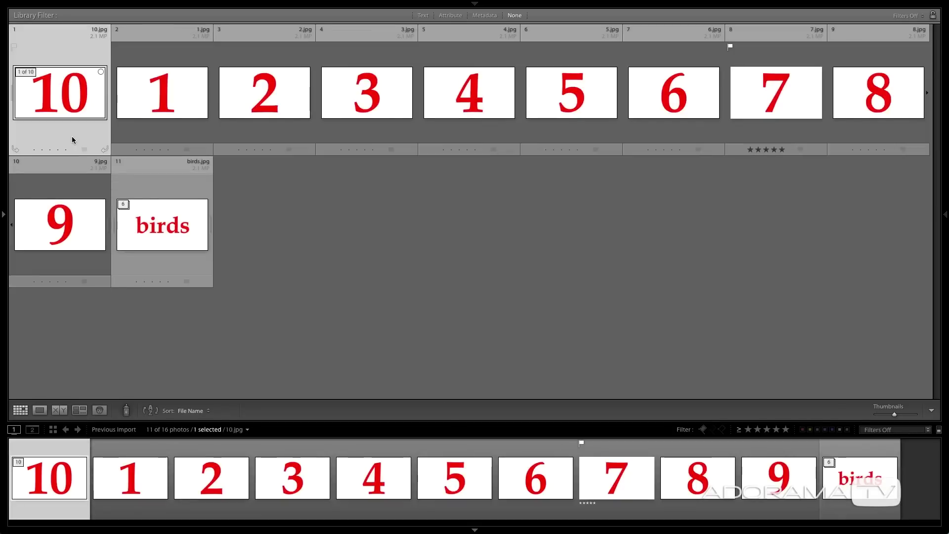
pyautogui.press('s')
pyautogui.click(134, 127)
pyautogui.press('s')
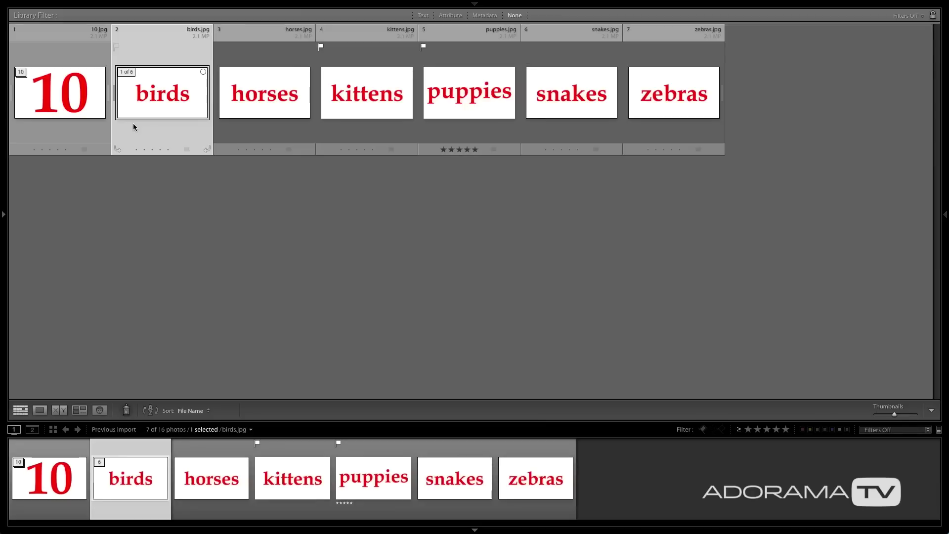
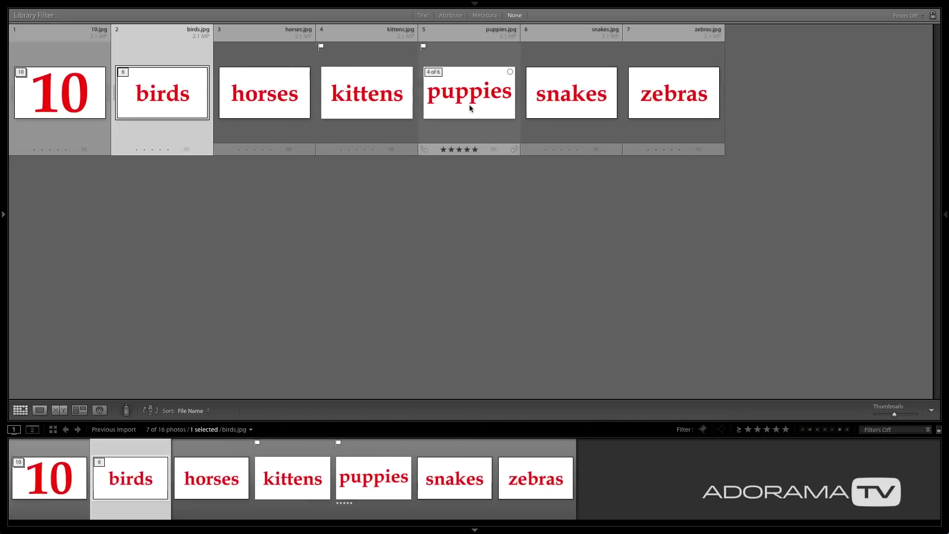
pyautogui.hotkey('ctrl', 'l')
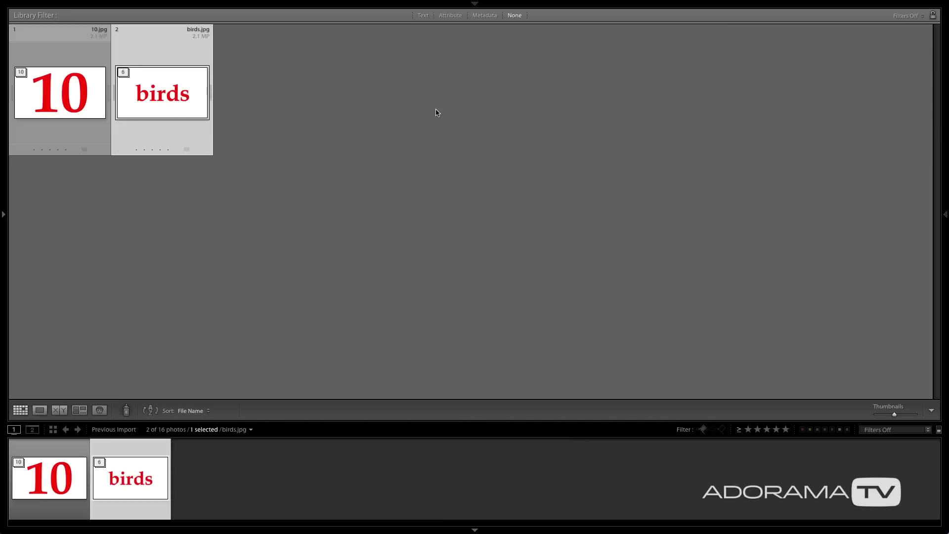
# - Filter the collapsed stacks by pick flag and a rating of at least one star, and turn the filter off again
pyautogui.click(452, 16)
pyautogui.click(747, 29)
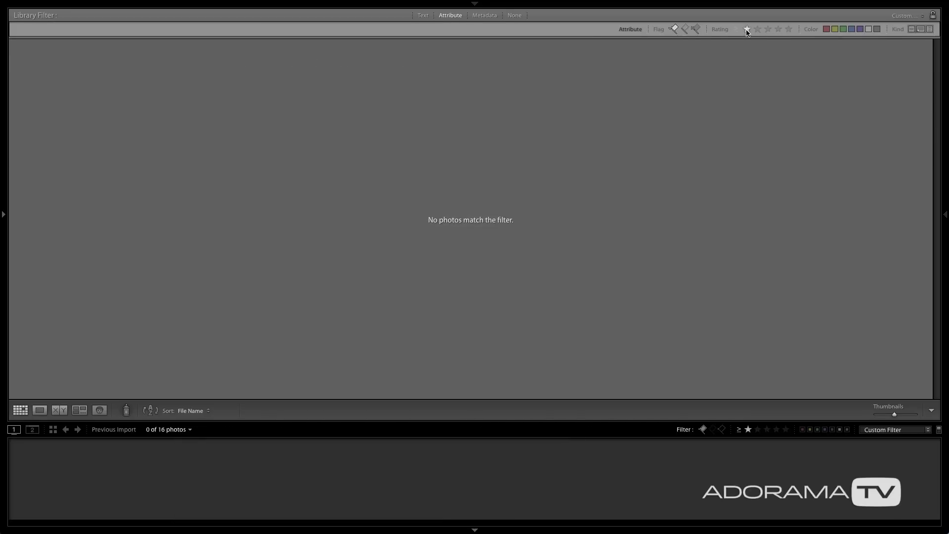
pyautogui.click(673, 29)
pyautogui.click(514, 16)
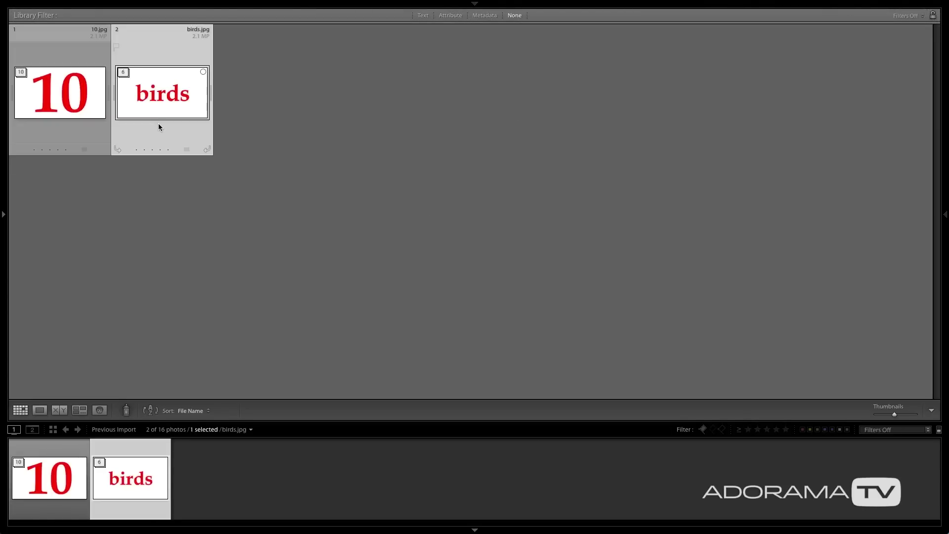
# - Filter the expanded birds stack to its flagged photos, and turn the filter off again
pyautogui.press('s')
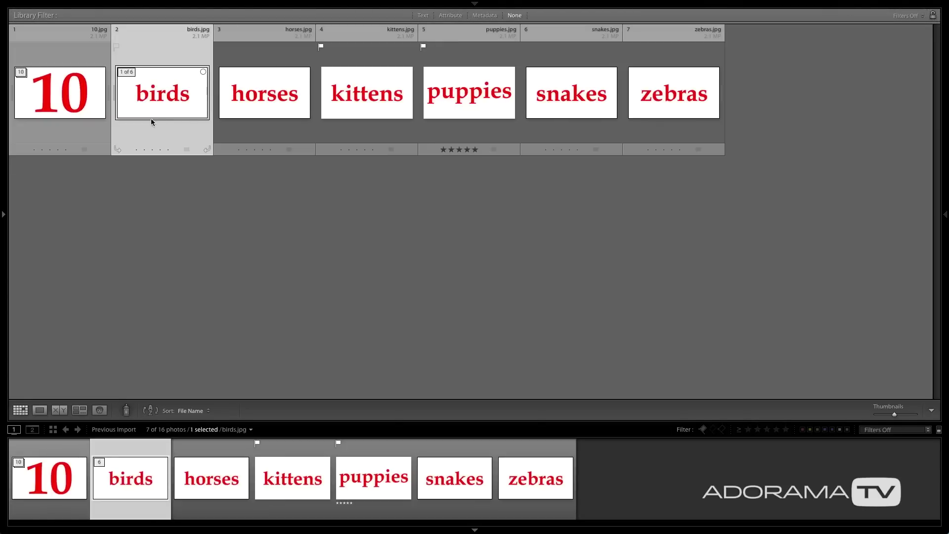
pyautogui.click(450, 16)
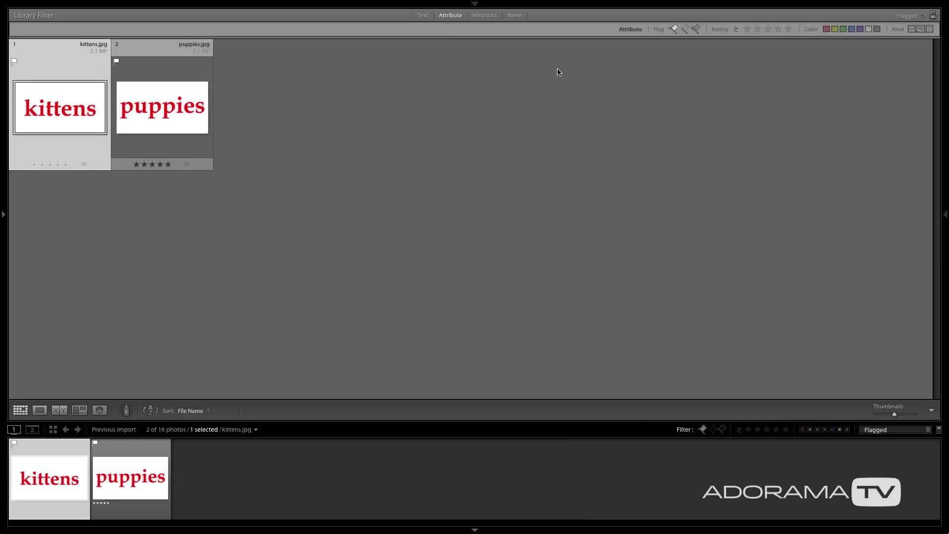
pyautogui.click(112, 210)
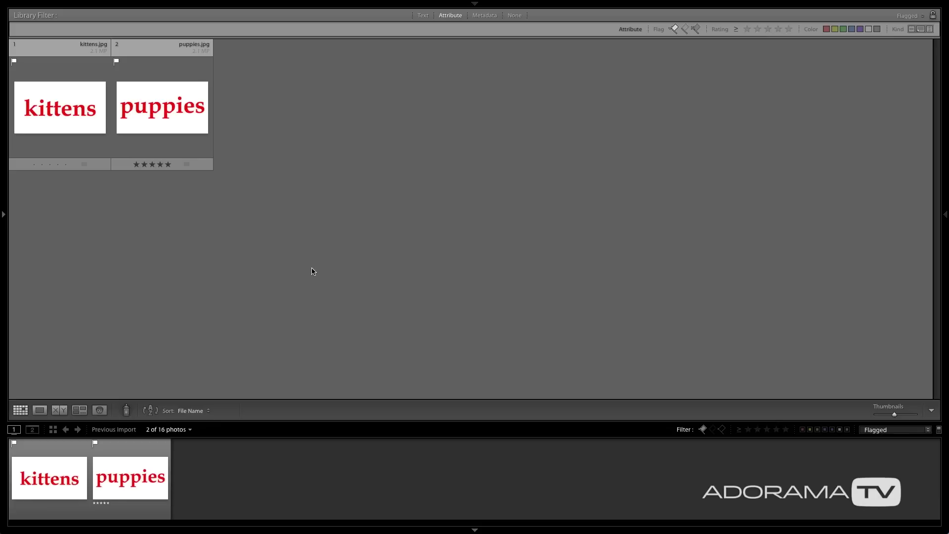
pyautogui.click(514, 15)
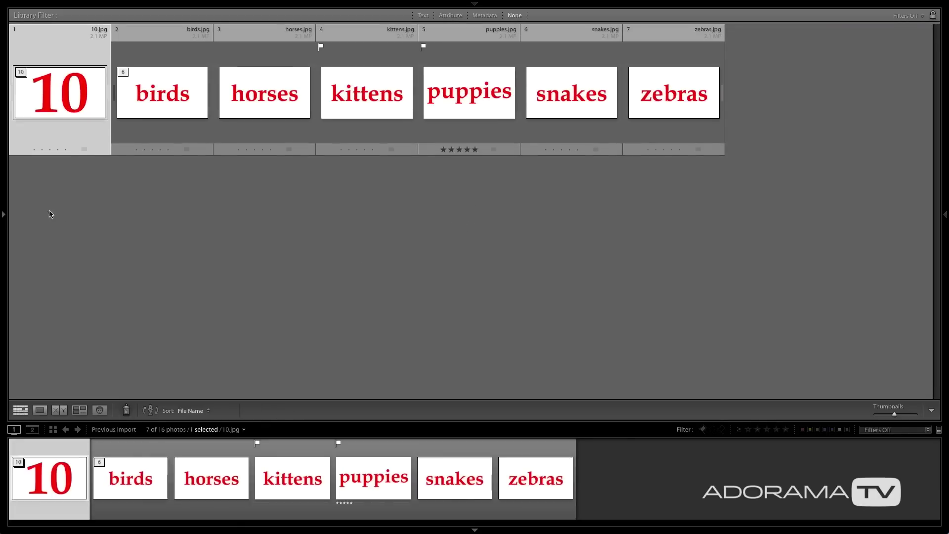
# - Open the AA -Sorting Winners collection and show its grid with the side panels and filmstrip hidden
pyautogui.click(4, 215)
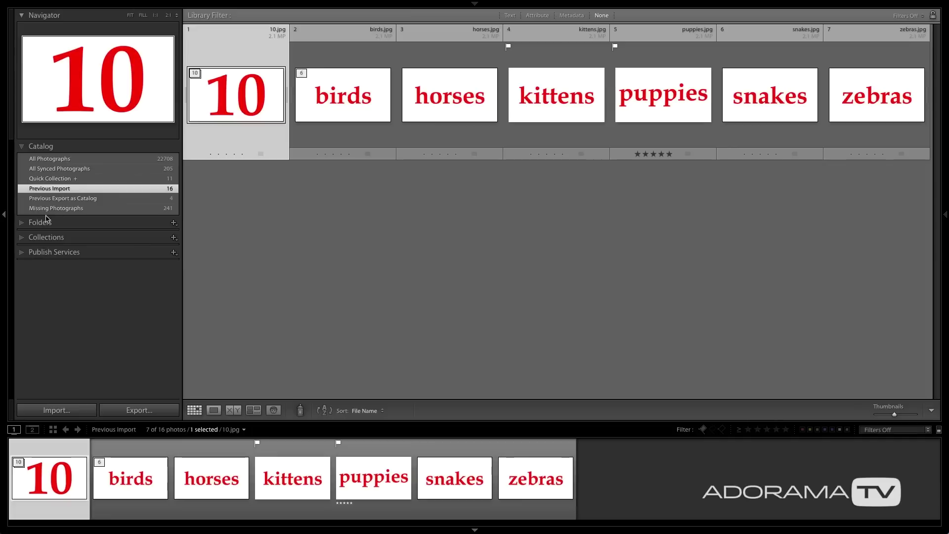
pyautogui.click(22, 238)
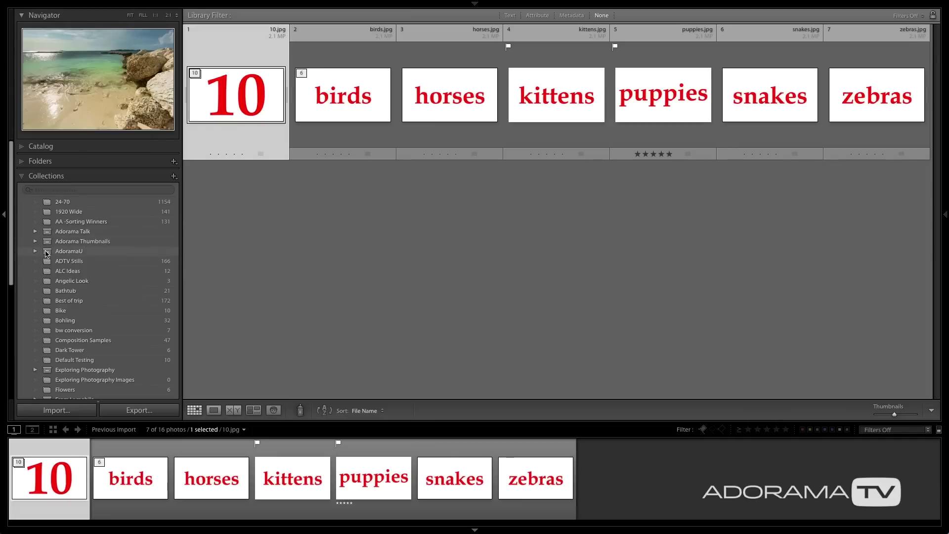
pyautogui.click(62, 221)
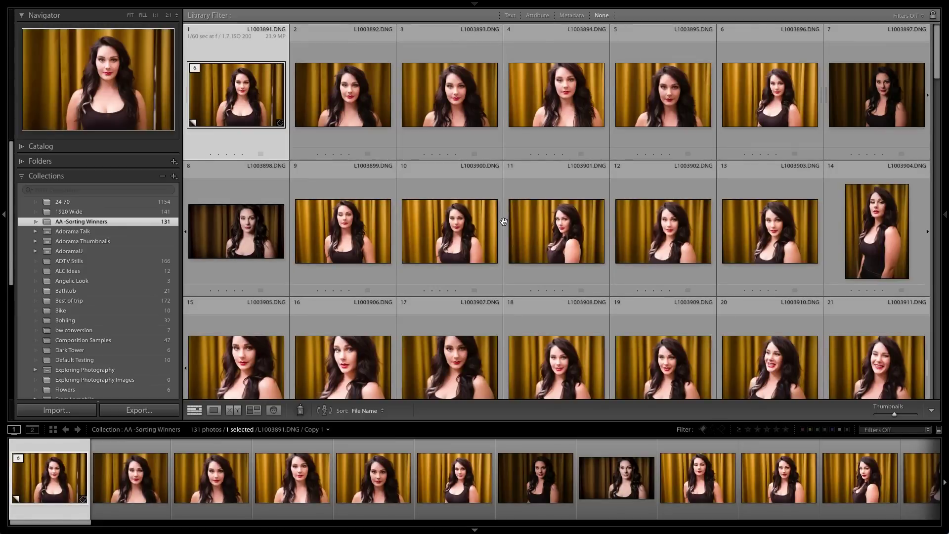
pyautogui.hotkey('shift', 'Tab')
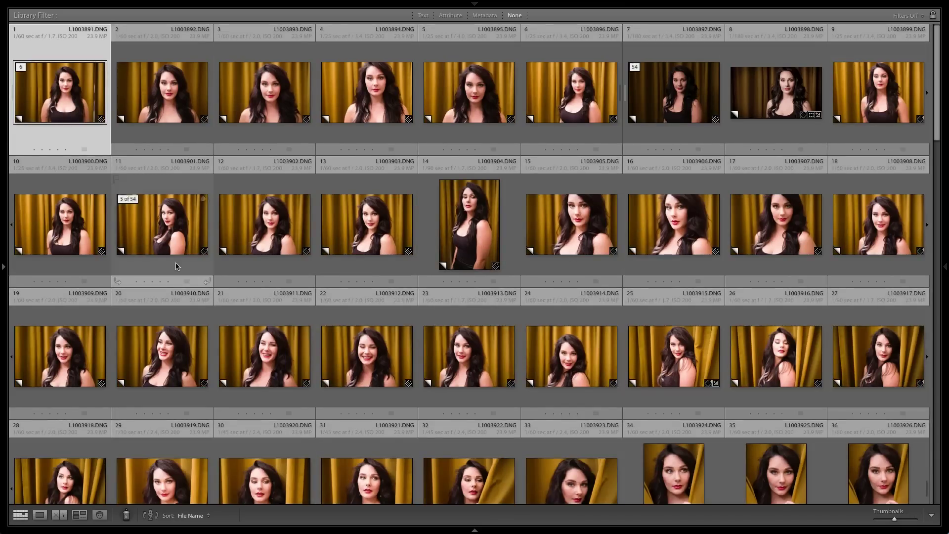
pyautogui.moveTo(938, 102); pyautogui.dragTo(944, 30)
pyautogui.press('j')
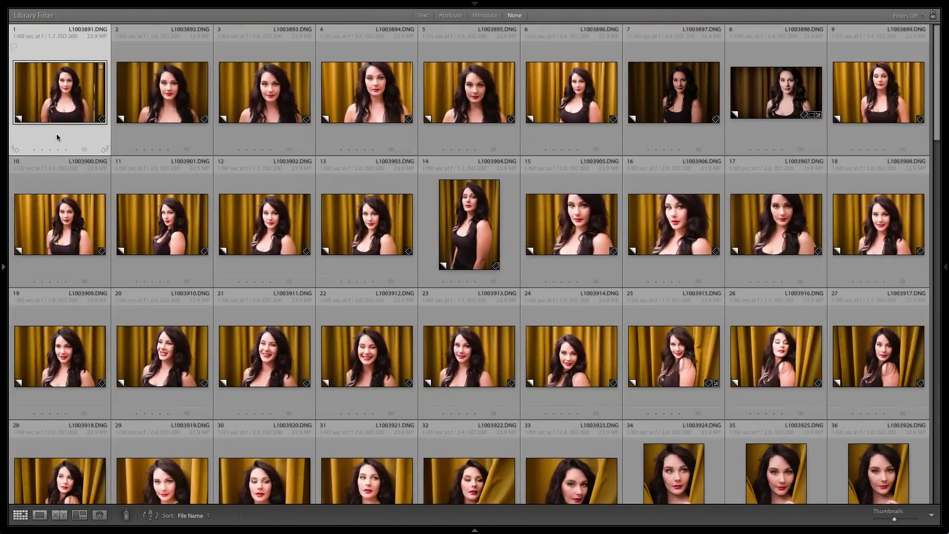
# - Select the collection's first photo and look through the grid down to the red-dress shots and back
pyautogui.keyDown('shift'); pyautogui.click(564, 137); pyautogui.keyUp('shift')
pyautogui.click(564, 136)
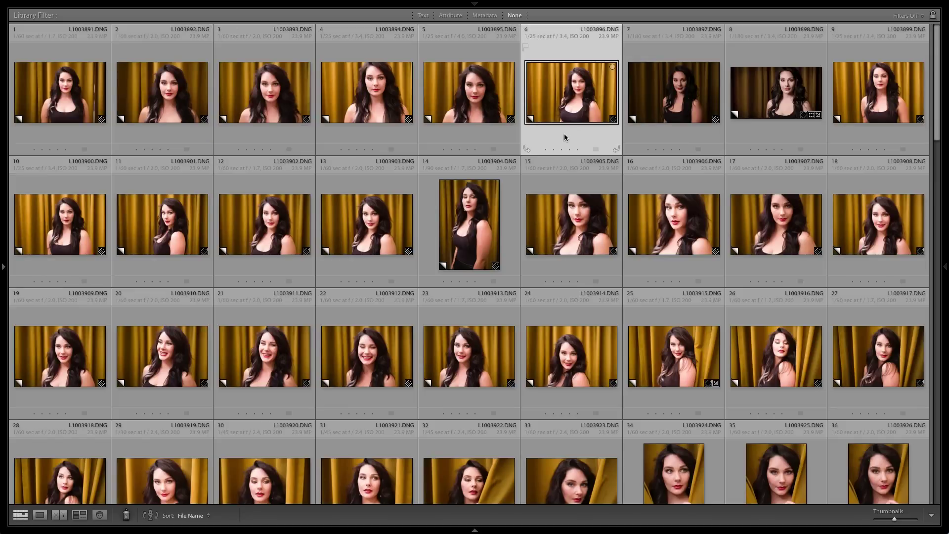
pyautogui.click(34, 137)
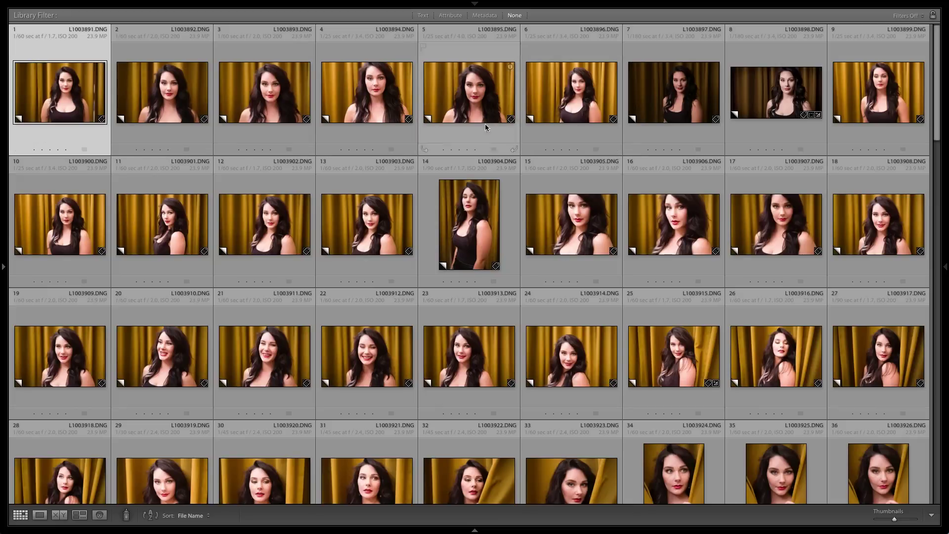
pyautogui.moveTo(939, 97); pyautogui.dragTo(932, 324)
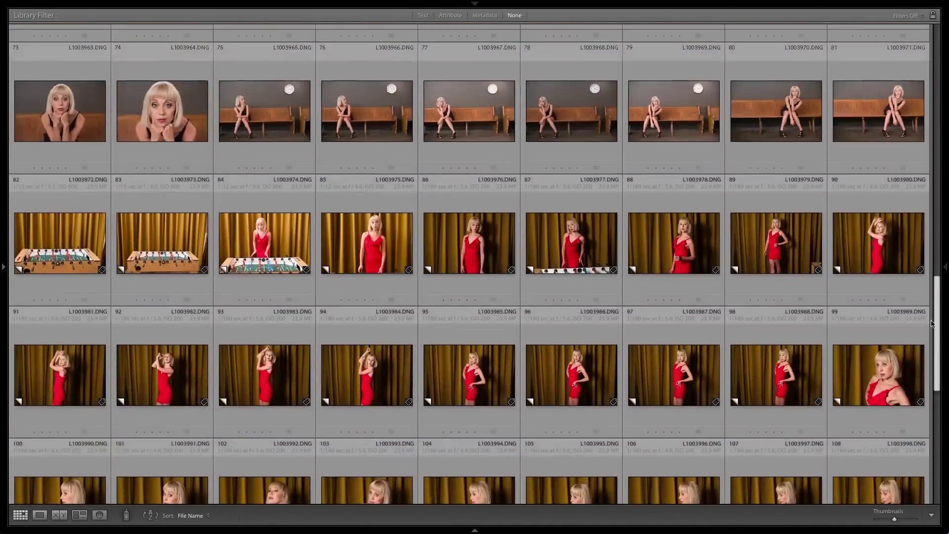
pyautogui.moveTo(934, 303); pyautogui.dragTo(923, 19)
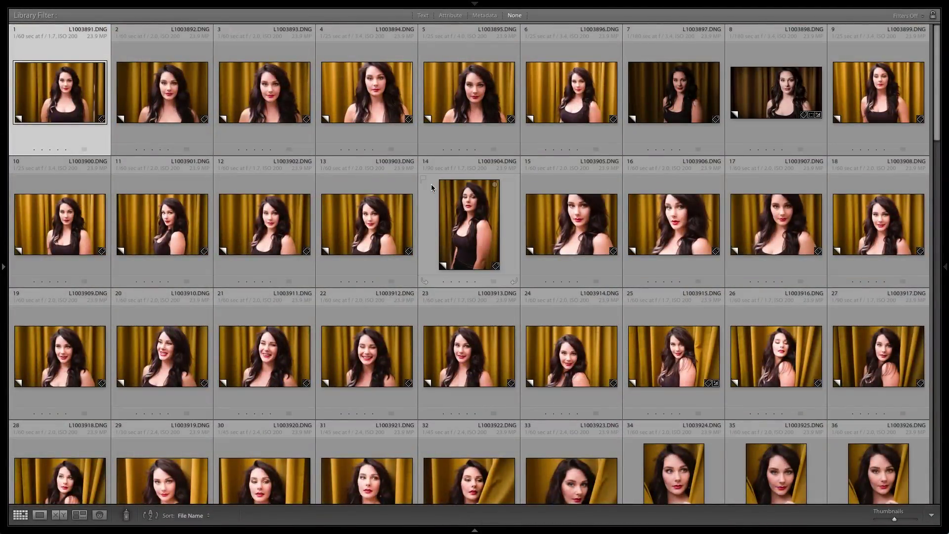
# - Auto-stack the collection by capture time, trying 0:00:31 between stacks before setting 0:02:00 and applying it
pyautogui.rightClick(57, 131)
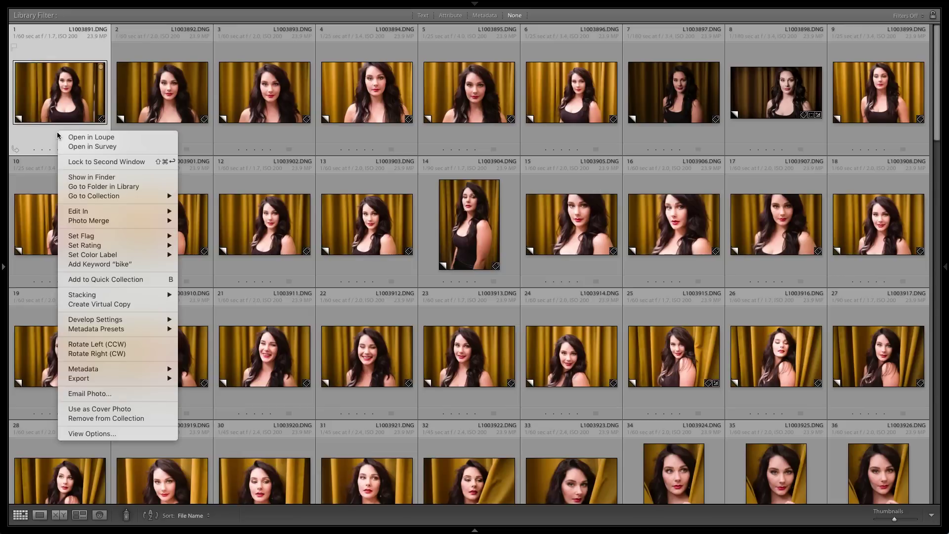
pyautogui.moveTo(109, 298)
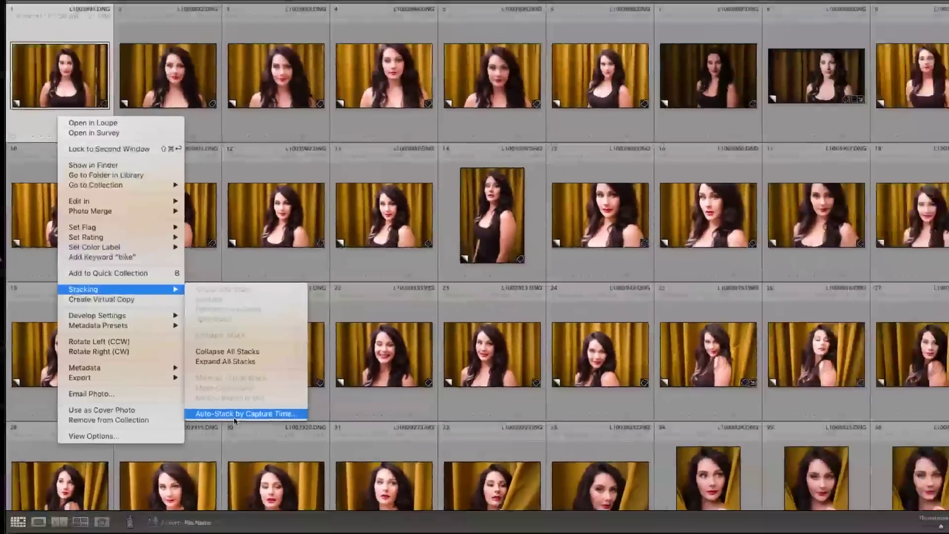
pyautogui.click(384, 434)
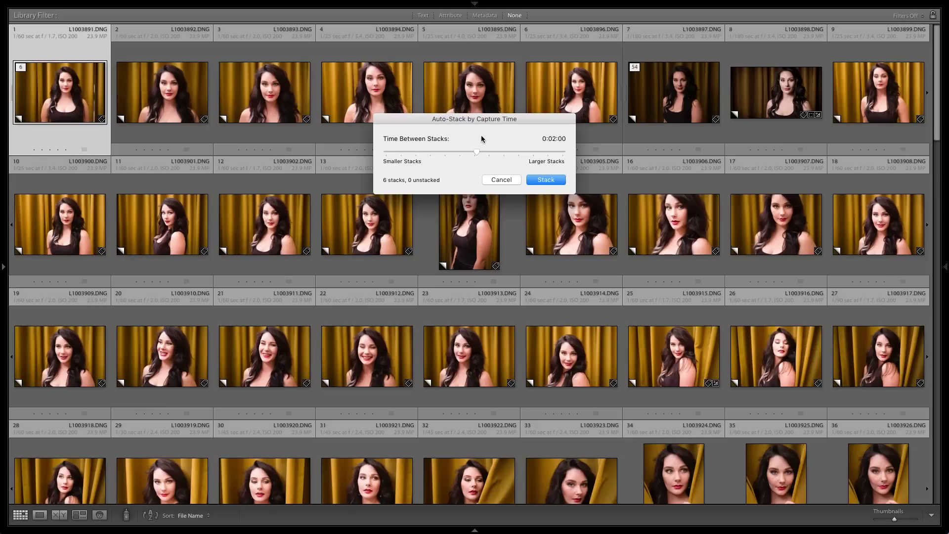
pyautogui.moveTo(474, 155)
pyautogui.mouseDown()
pyautogui.moveTo(438, 153)
pyautogui.moveTo(469, 155)
pyautogui.mouseUp()
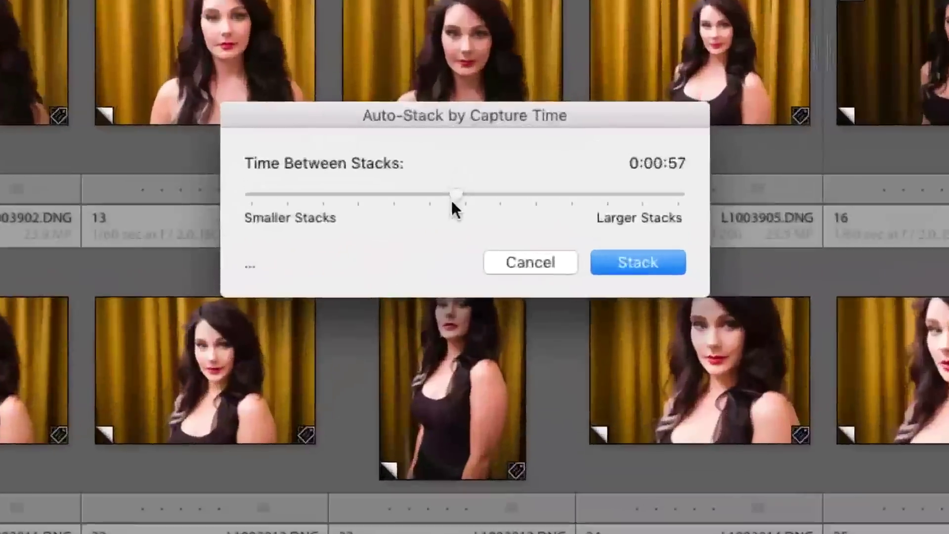
pyautogui.moveTo(452, 203)
pyautogui.mouseDown()
pyautogui.moveTo(474, 205)
pyautogui.moveTo(465, 204)
pyautogui.mouseUp()
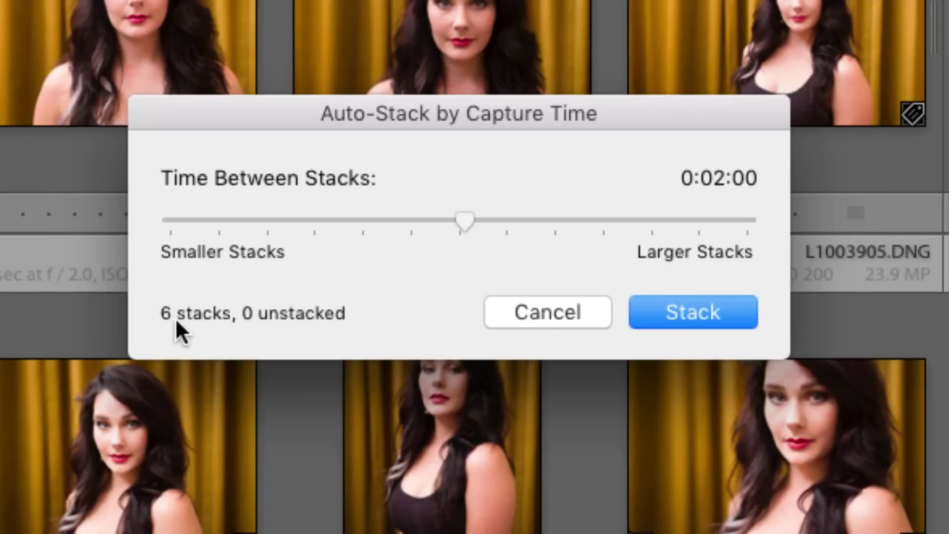
pyautogui.moveTo(457, 222); pyautogui.dragTo(313, 250)
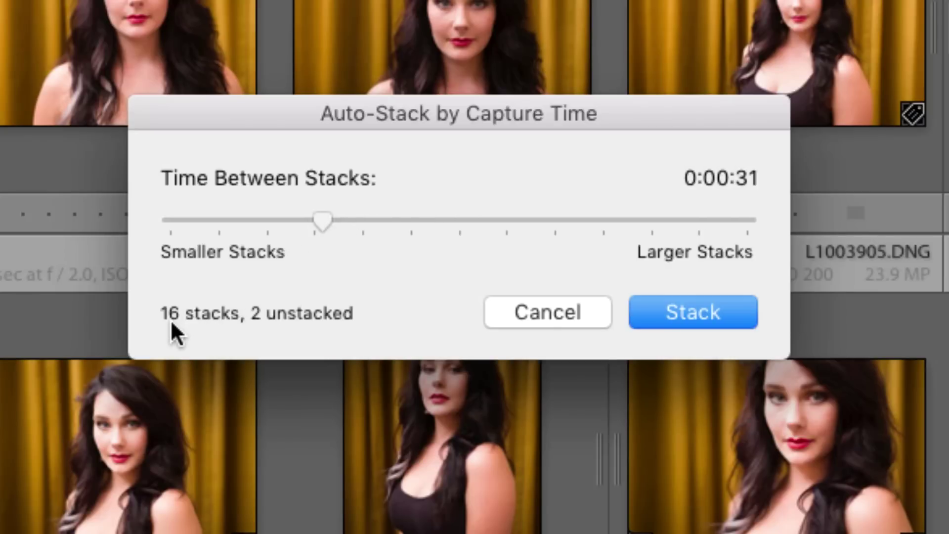
pyautogui.moveTo(318, 215); pyautogui.dragTo(463, 223)
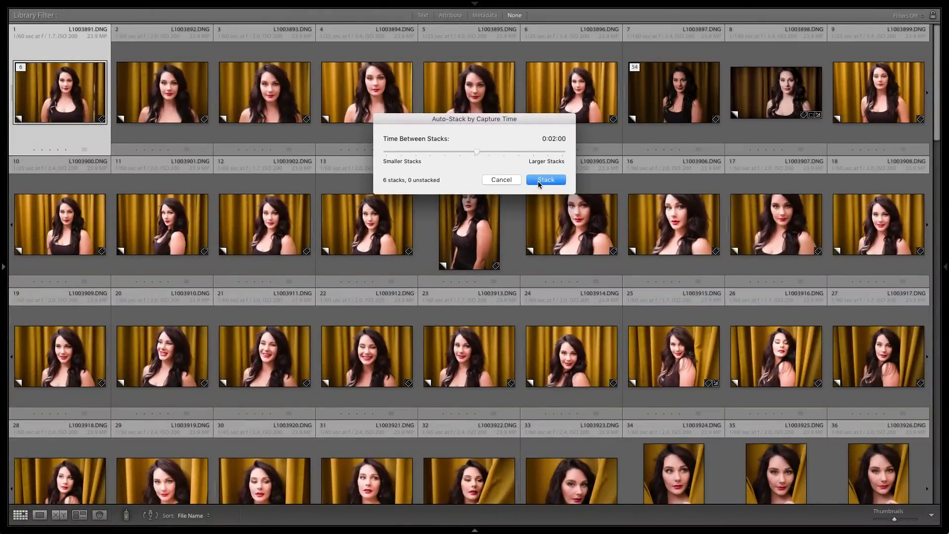
pyautogui.click(537, 181)
# - Collapse all stacks in the collection and select the L1004012.DNG stack of the woman in the blue dress
pyautogui.rightClick(69, 132)
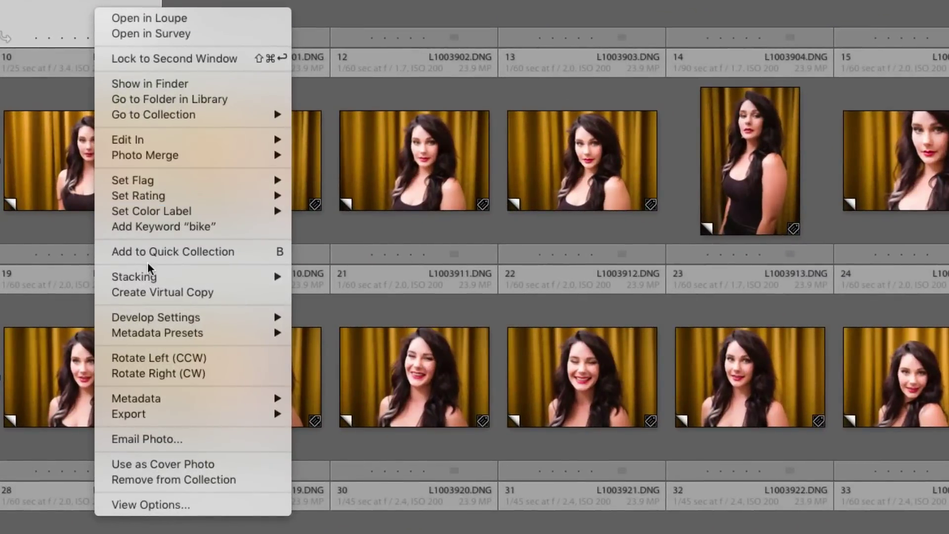
pyautogui.moveTo(153, 272)
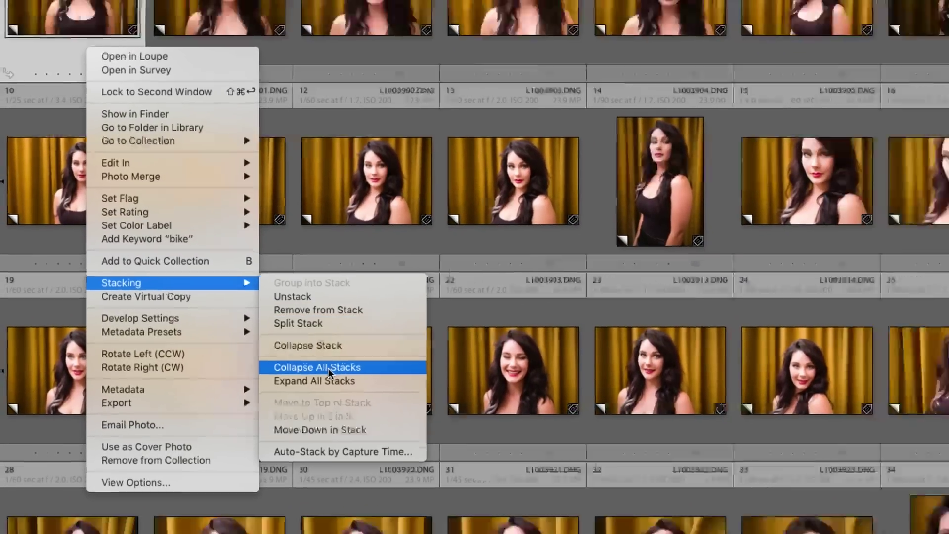
pyautogui.click(368, 374)
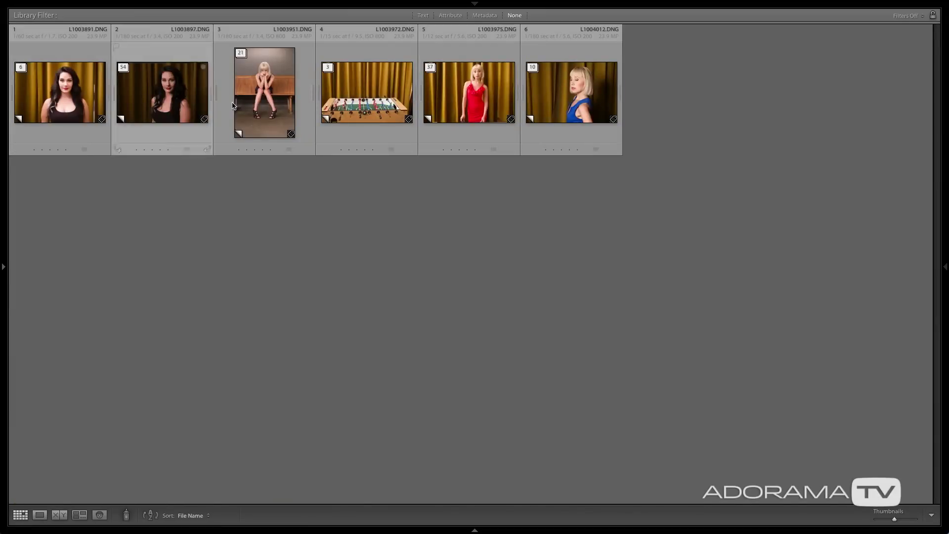
pyautogui.click(563, 113)
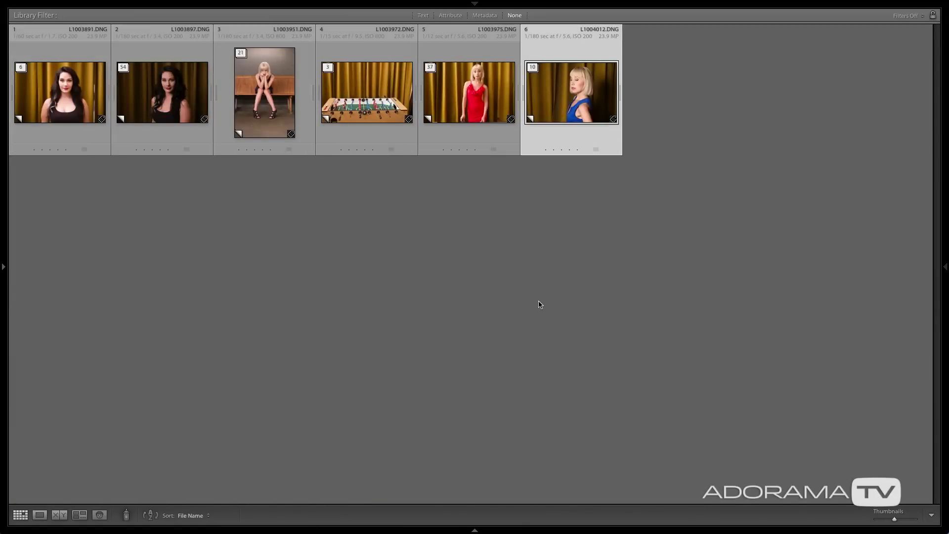
# - Expand and collapse the blue-dress, red-dress, foosball-table and bench stacks one after another to view their contents
pyautogui.press('s')
pyautogui.press('s')
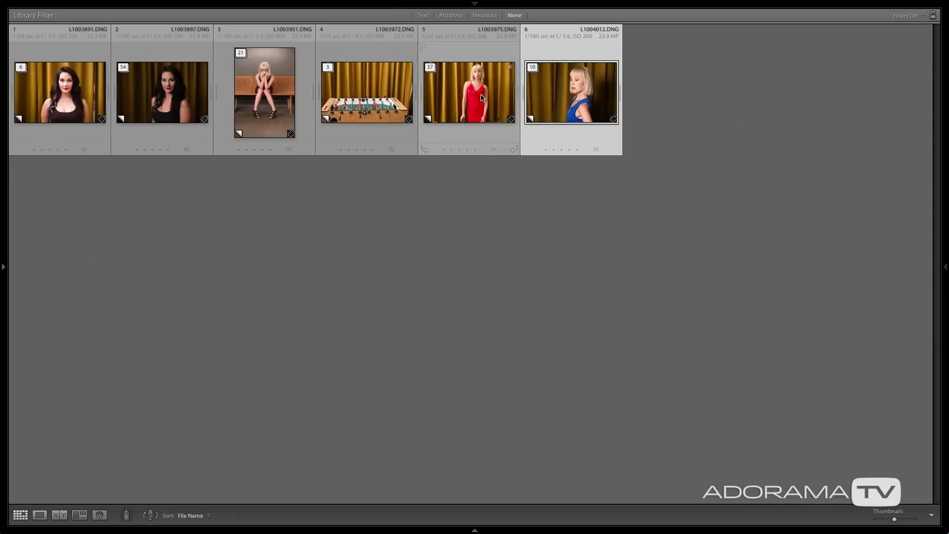
pyautogui.click(483, 97)
pyautogui.press('s')
pyautogui.press('s')
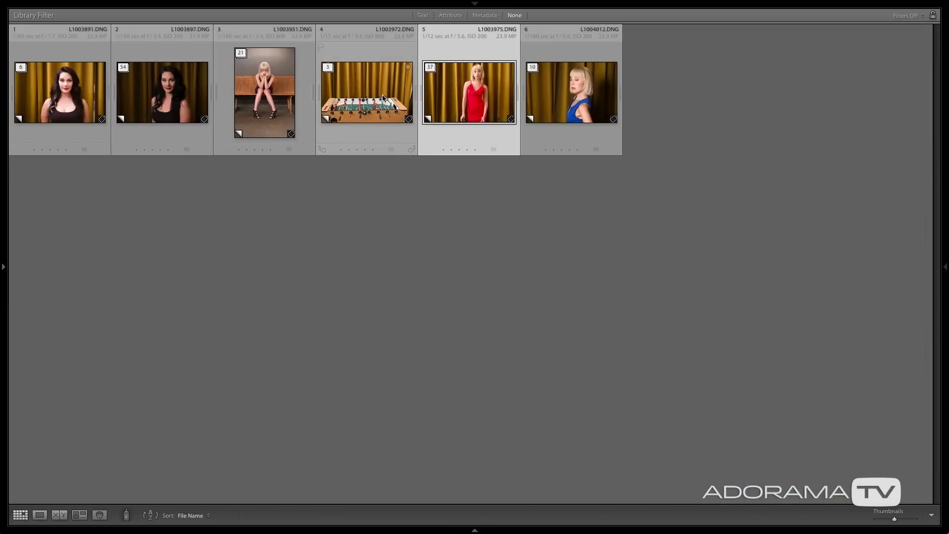
pyautogui.press('Left')
pyautogui.press('s')
pyautogui.press('s')
pyautogui.click(301, 126)
pyautogui.press('s')
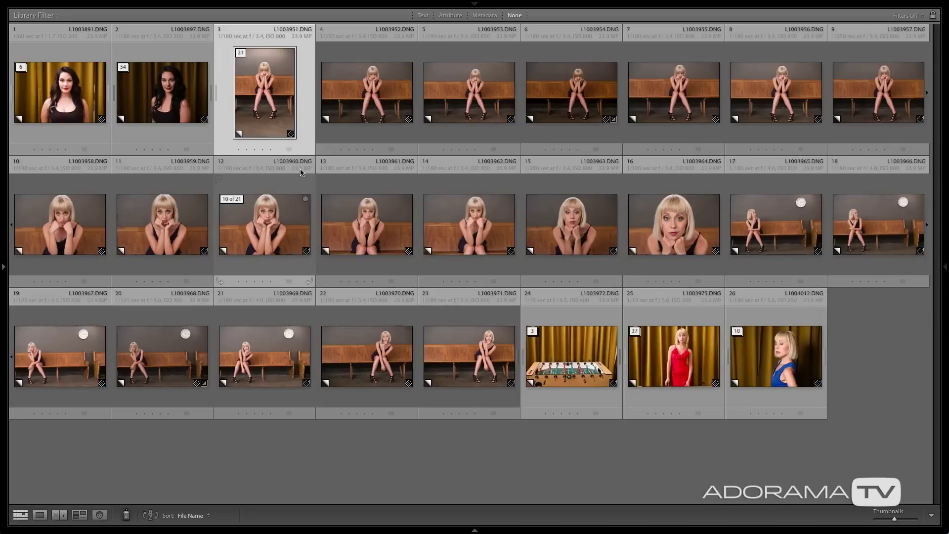
pyautogui.press('s')
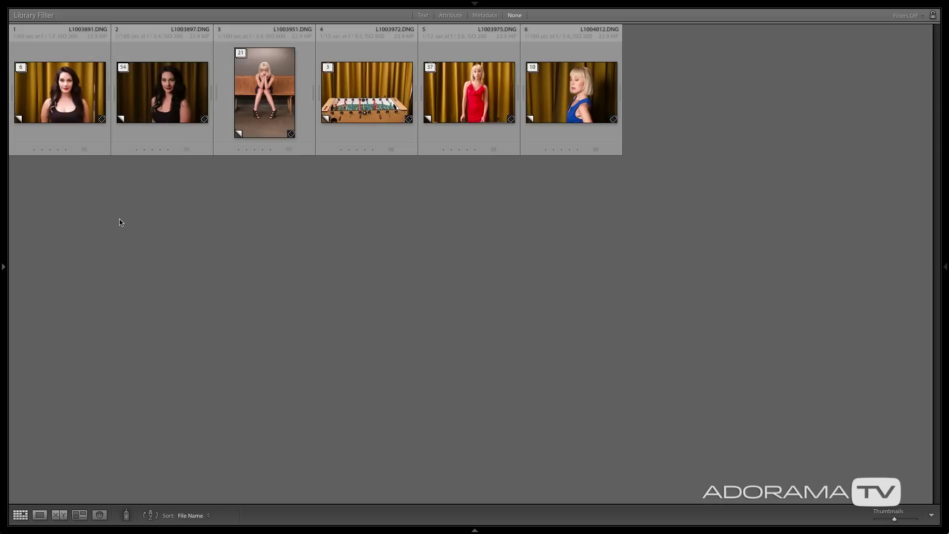
# - Expand the L1003897.DNG stack and open its photos L1003898.DNG and L1003899.DNG in Compare view
pyautogui.click(149, 96)
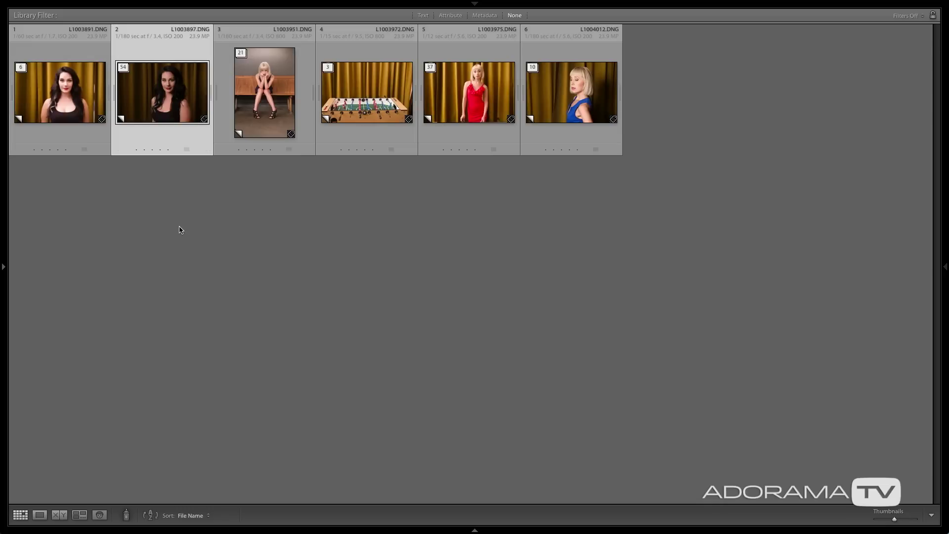
pyautogui.press('s')
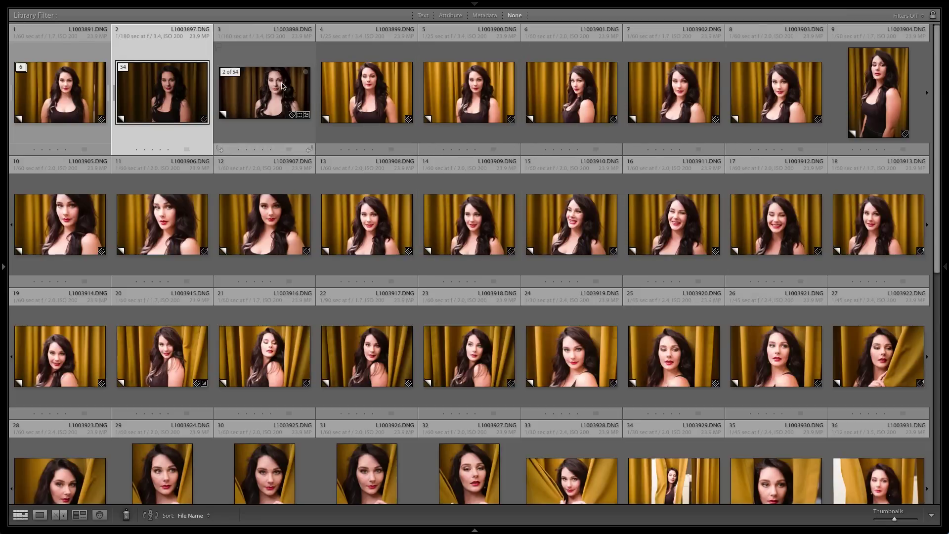
pyautogui.click(266, 88)
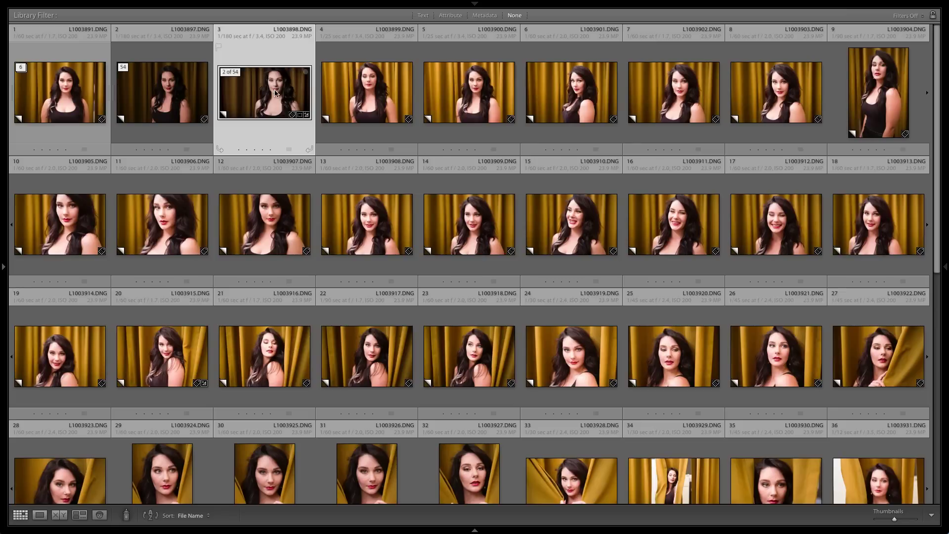
pyautogui.keyDown('ctrl'); pyautogui.click(350, 93); pyautogui.keyUp('ctrl')
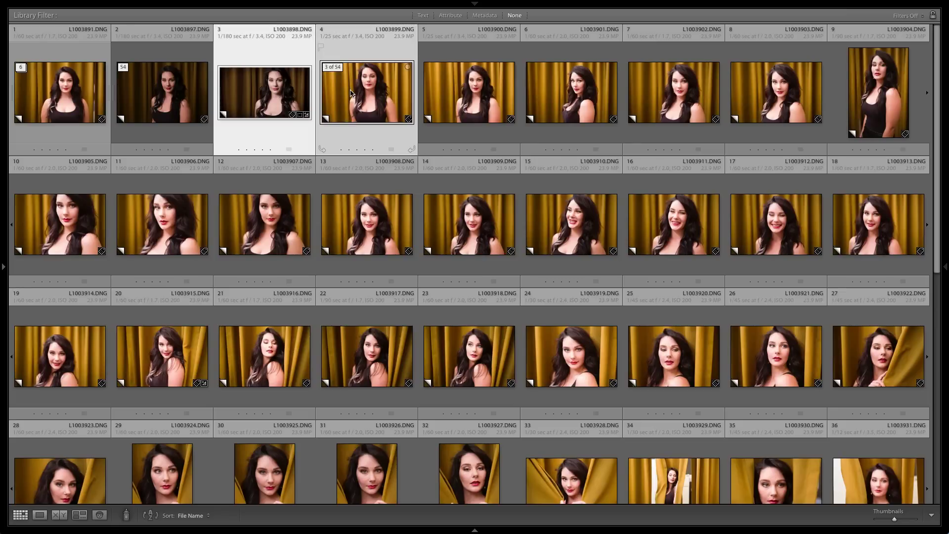
pyautogui.press('c')
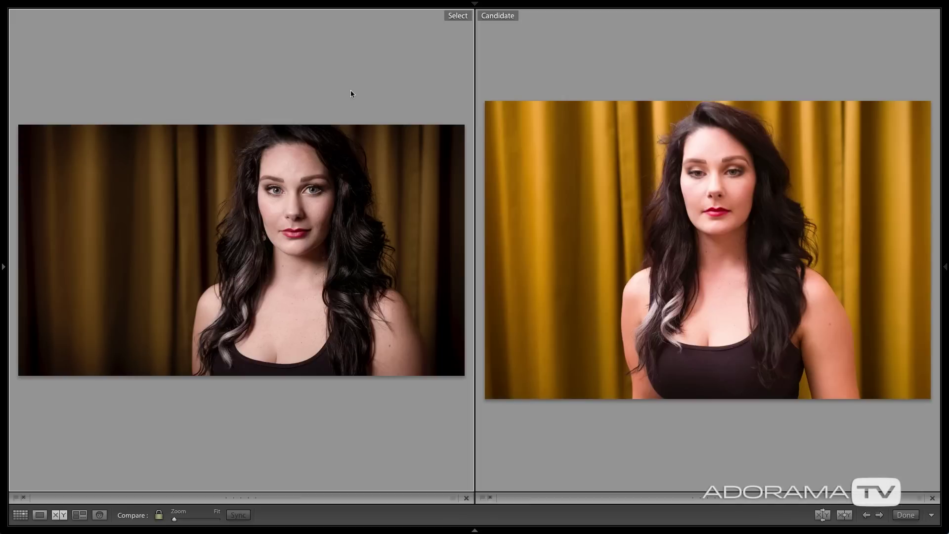
# - Check both faces at 1:1 zoom, flag the Select photo L1003898.DNG as Pick, and return to the grid
pyautogui.click(292, 194)
pyautogui.moveTo(289, 197); pyautogui.dragTo(382, 121)
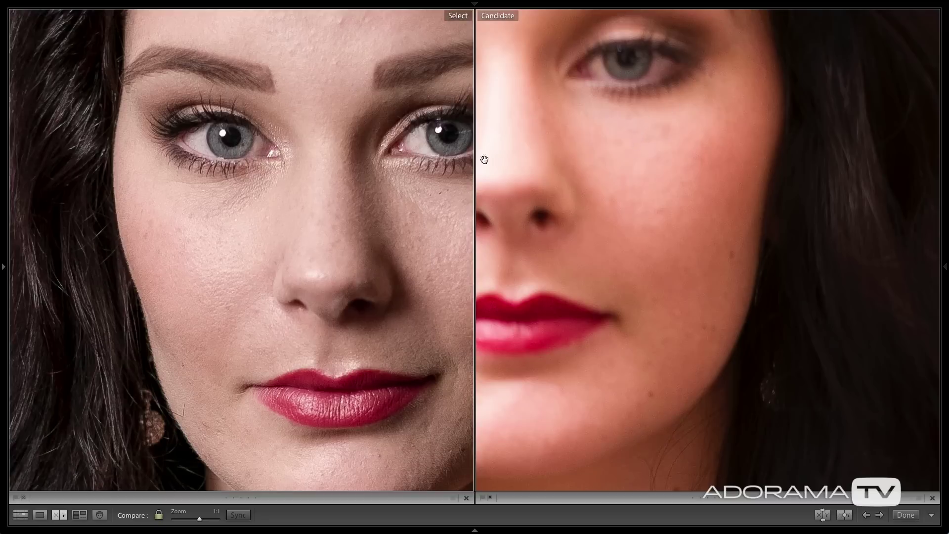
pyautogui.click(319, 189)
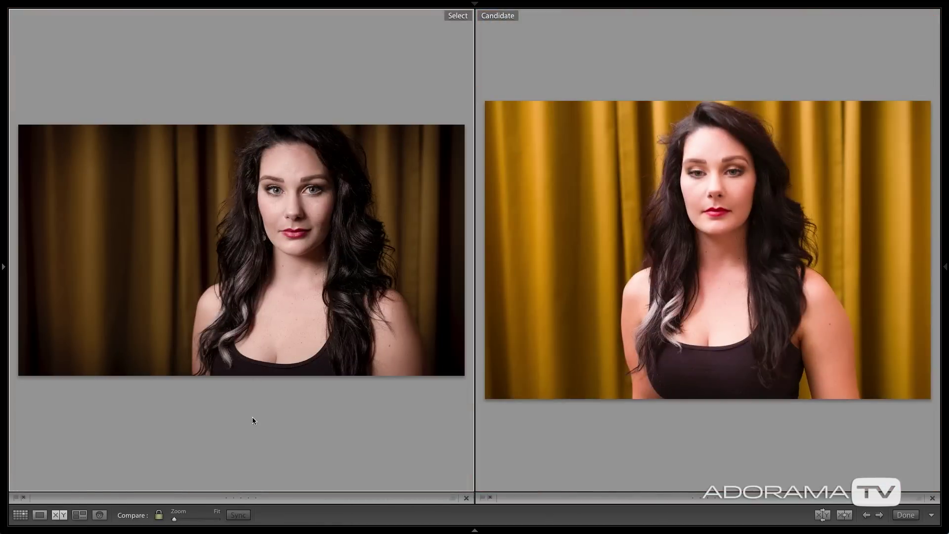
pyautogui.press('p')
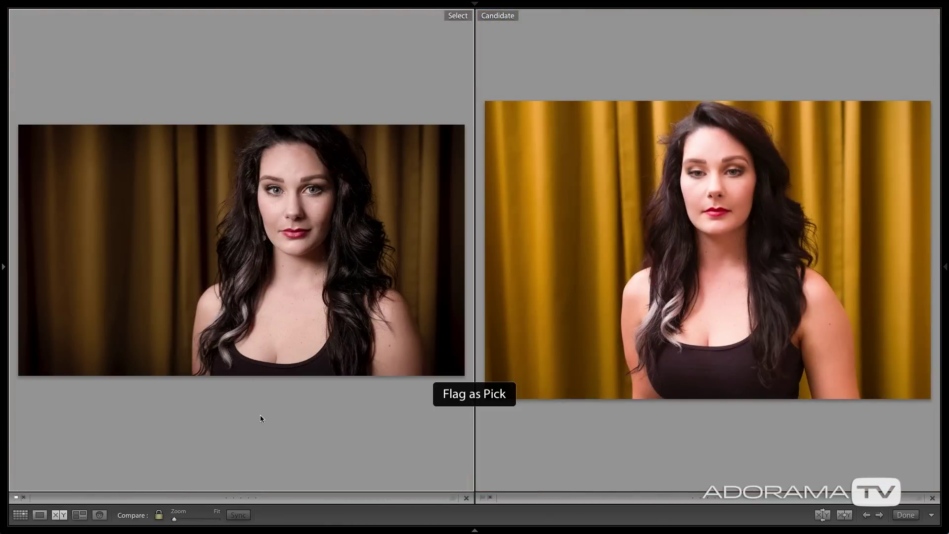
pyautogui.press('g')
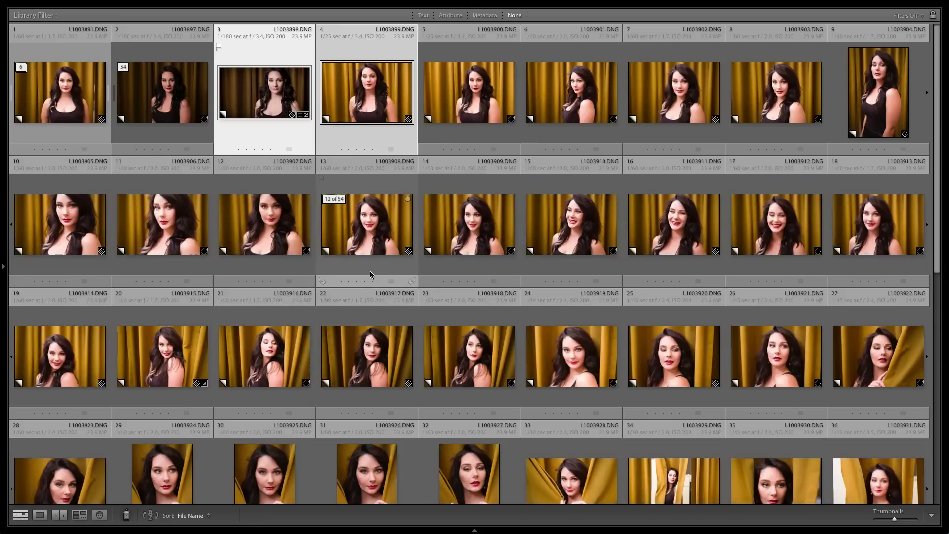
# - Look through the rest of the expanded dark-haired woman's stack and collapse it
pyautogui.click(294, 137)
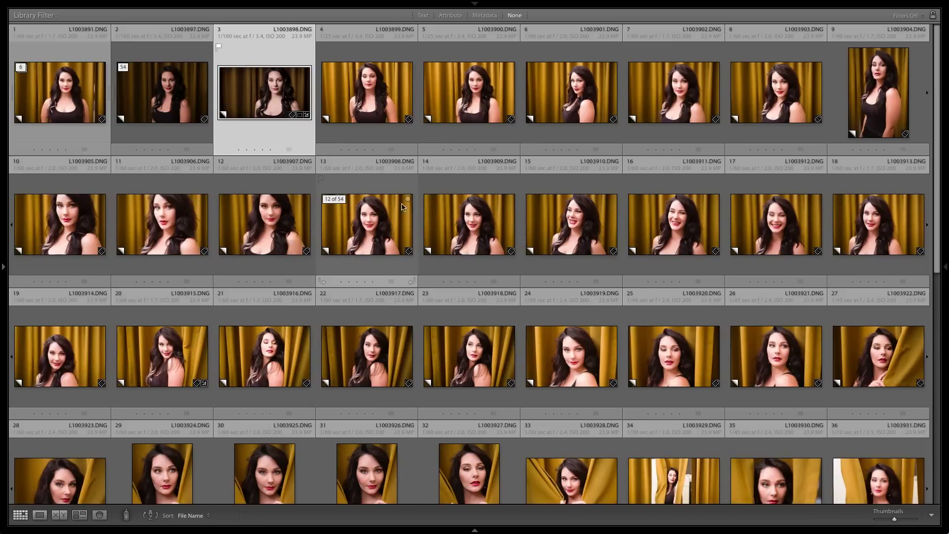
pyautogui.scroll(-8, 429, 213)
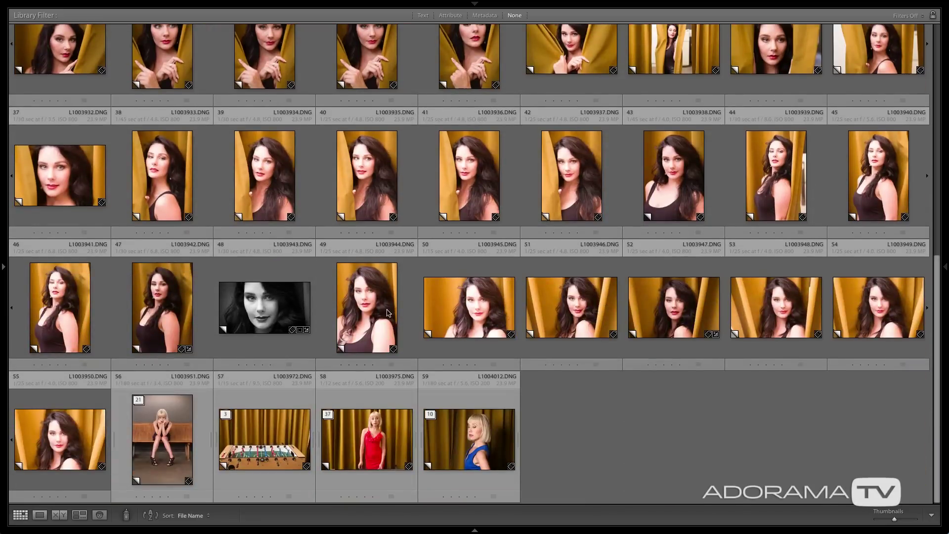
pyautogui.click(66, 318)
pyautogui.press('s')
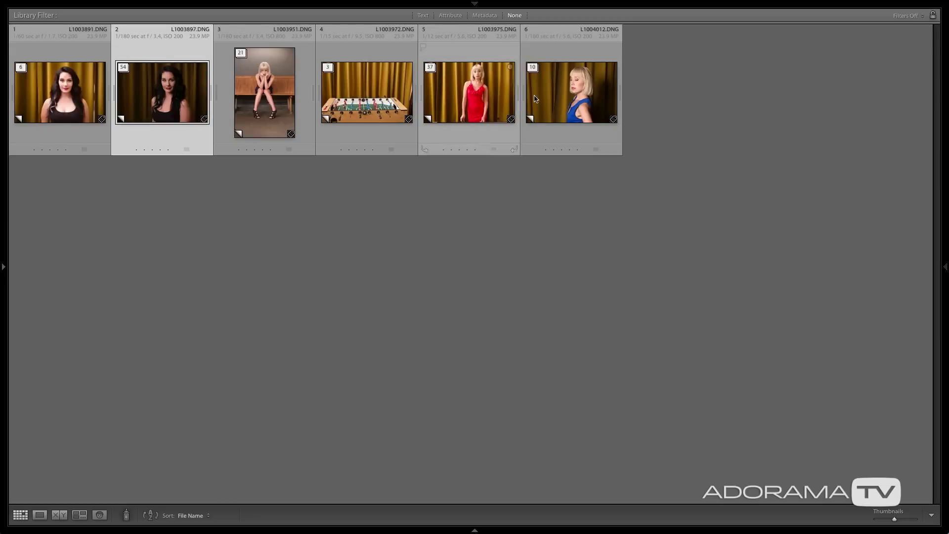
# - Expand the L1004012.DNG blue-dress stack and open all its photos through L1004021.DNG in Survey view
pyautogui.click(600, 100)
pyautogui.press('s')
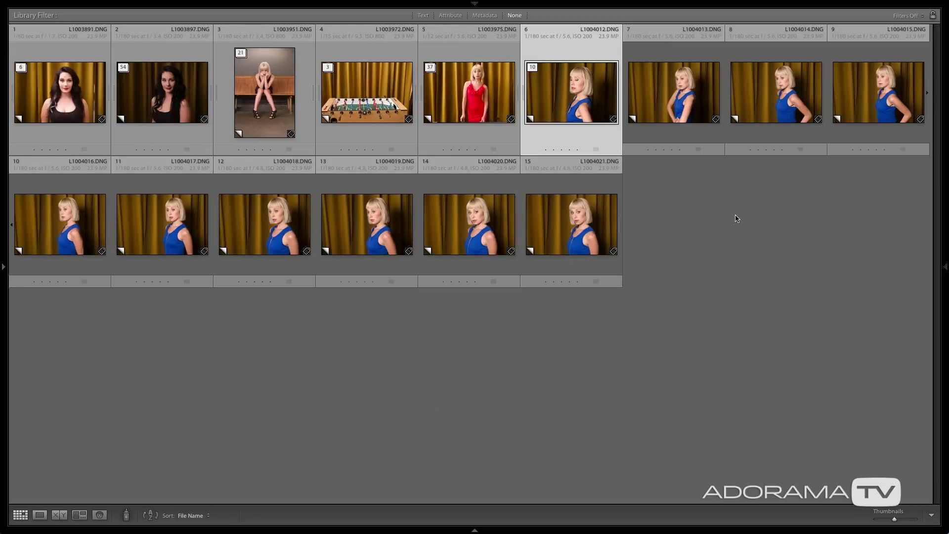
pyautogui.keyDown('shift'); pyautogui.click(591, 222); pyautogui.keyUp('shift')
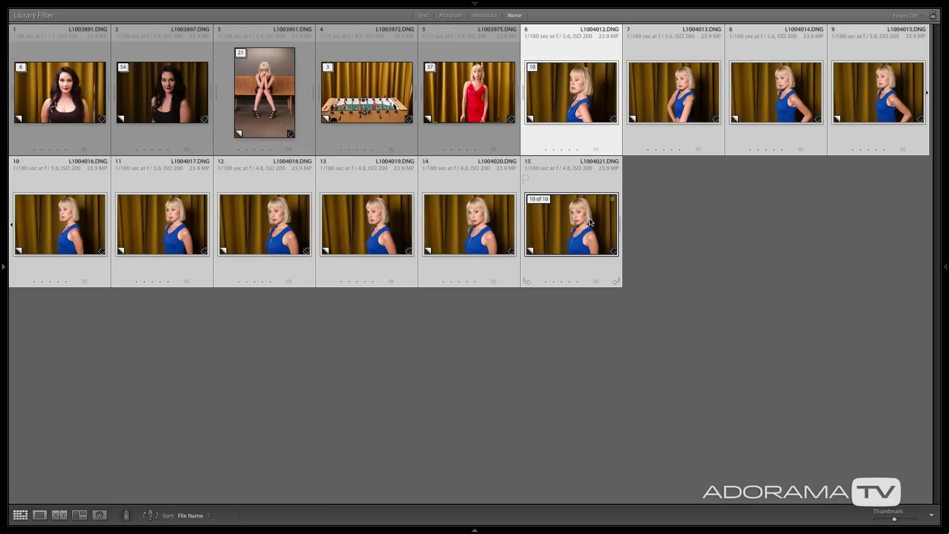
pyautogui.click(80, 515)
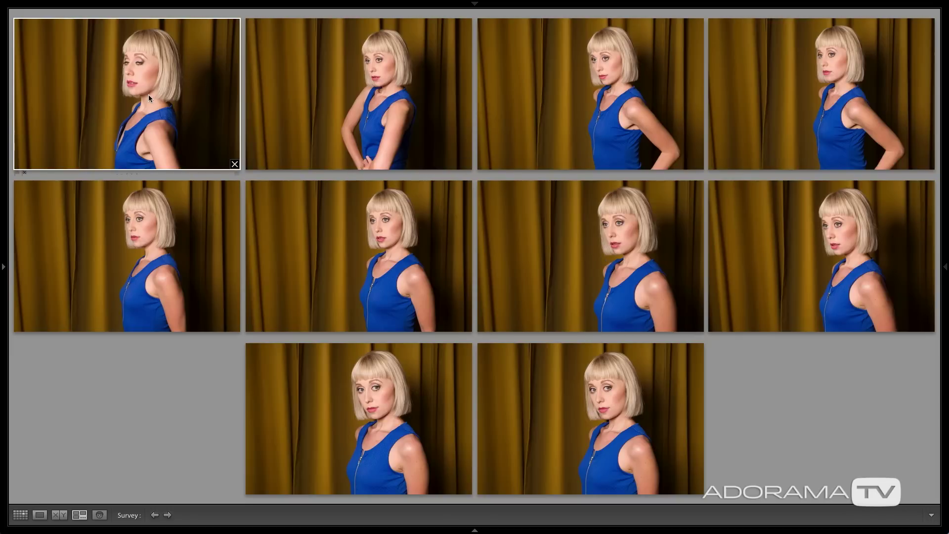
# - Remove the weaker blue-dress shots from the survey one by one until only L1004021.DNG is left
pyautogui.click(234, 164)
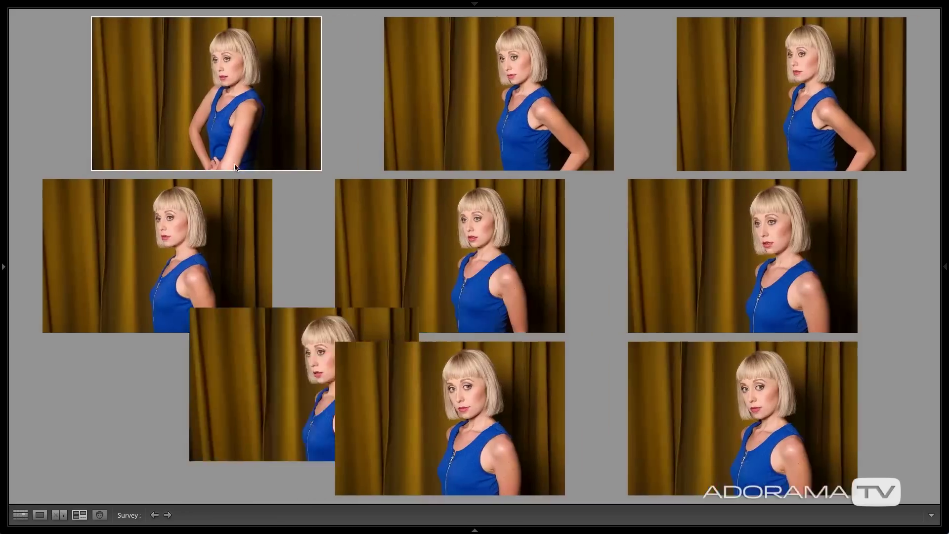
pyautogui.click(274, 328)
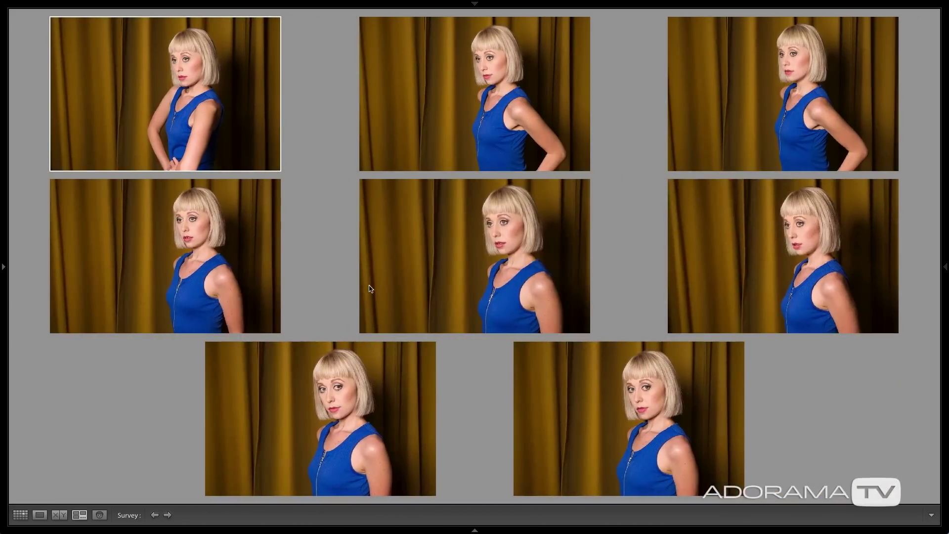
pyautogui.click(584, 329)
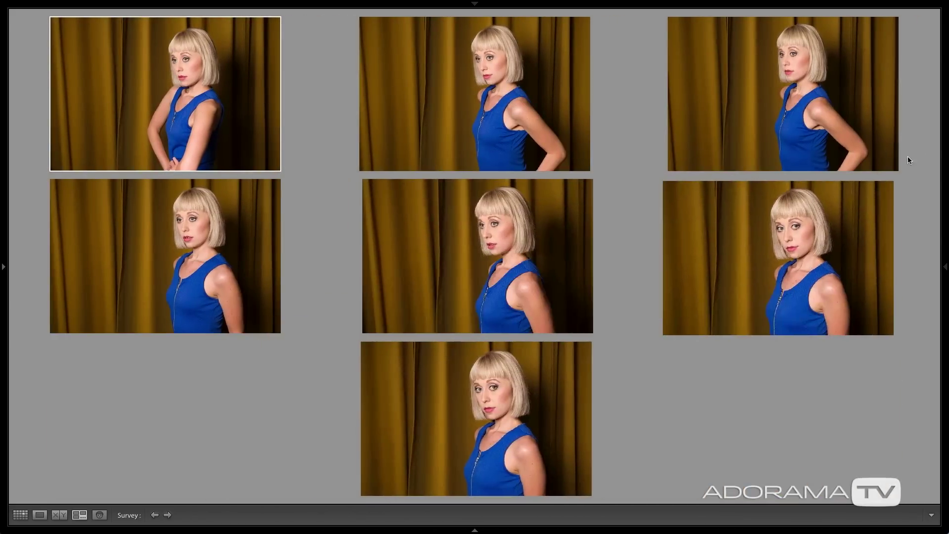
pyautogui.click(893, 164)
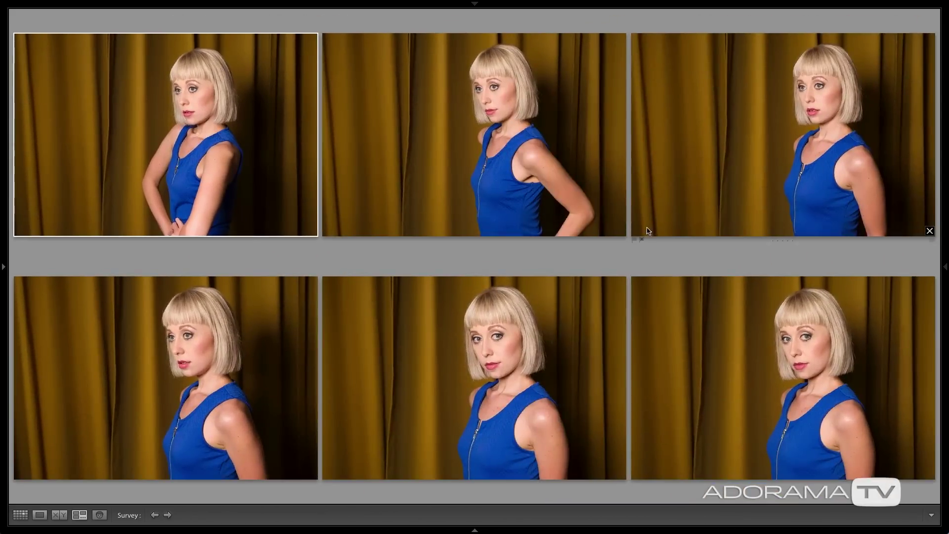
pyautogui.click(620, 231)
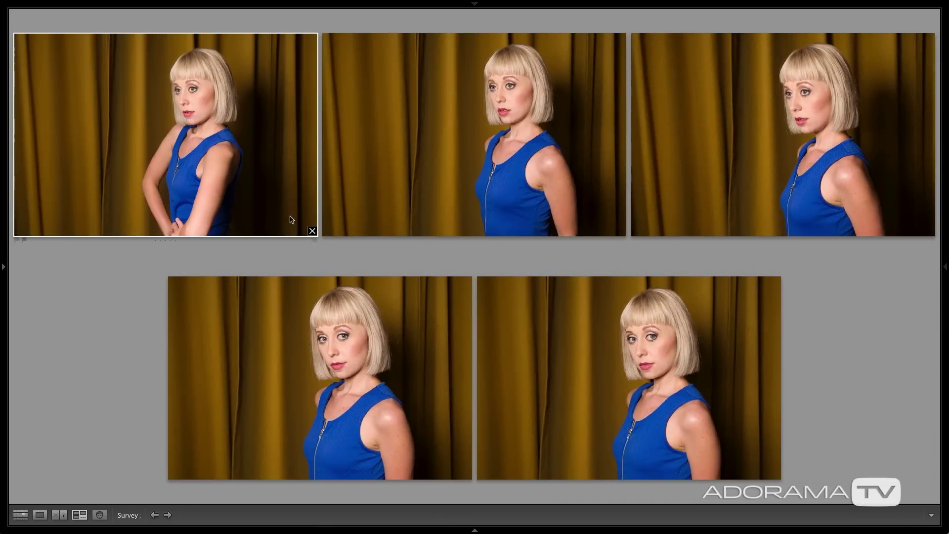
pyautogui.click(312, 230)
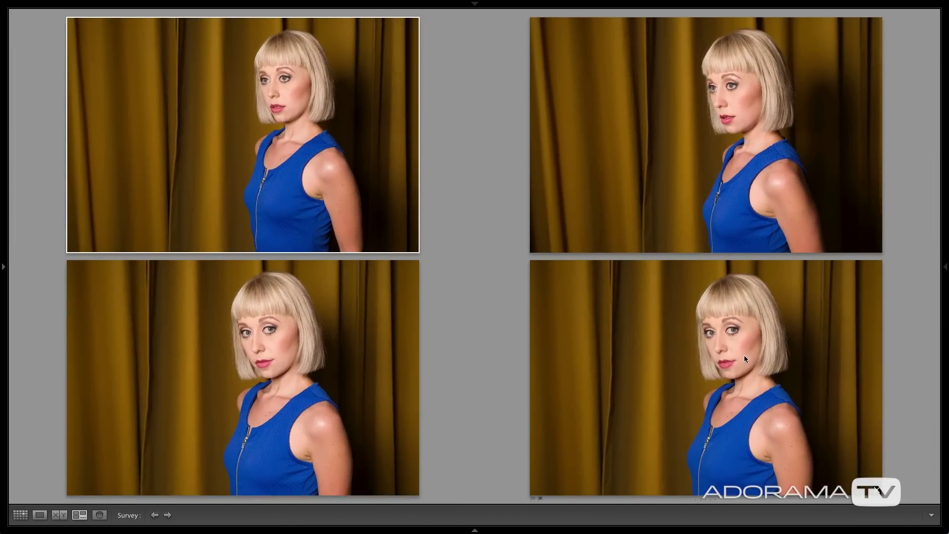
pyautogui.click(411, 247)
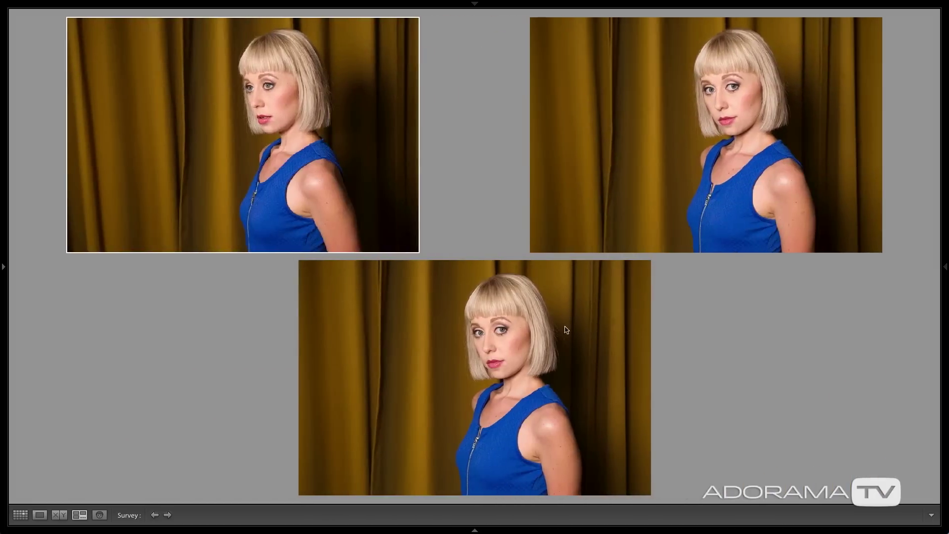
pyautogui.moveTo(846, 246)
pyautogui.click(876, 246)
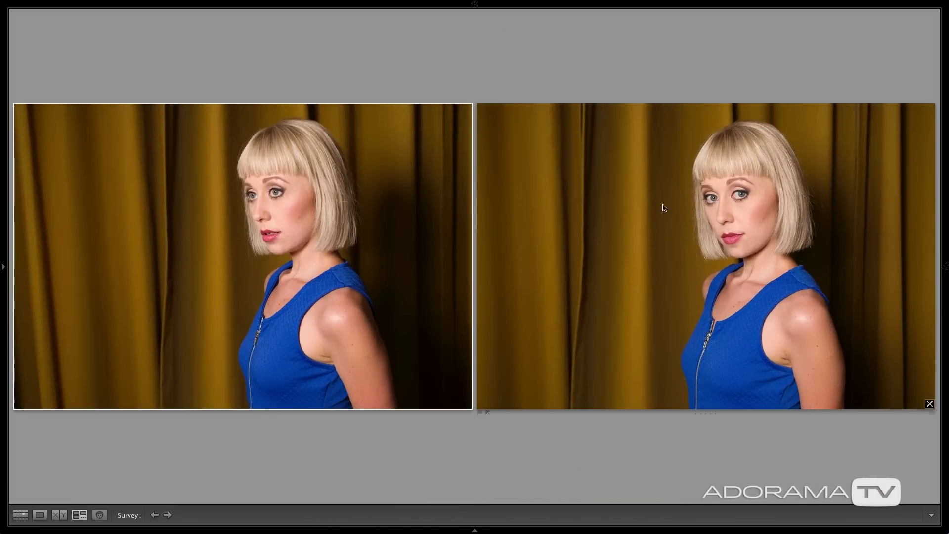
pyautogui.click(466, 404)
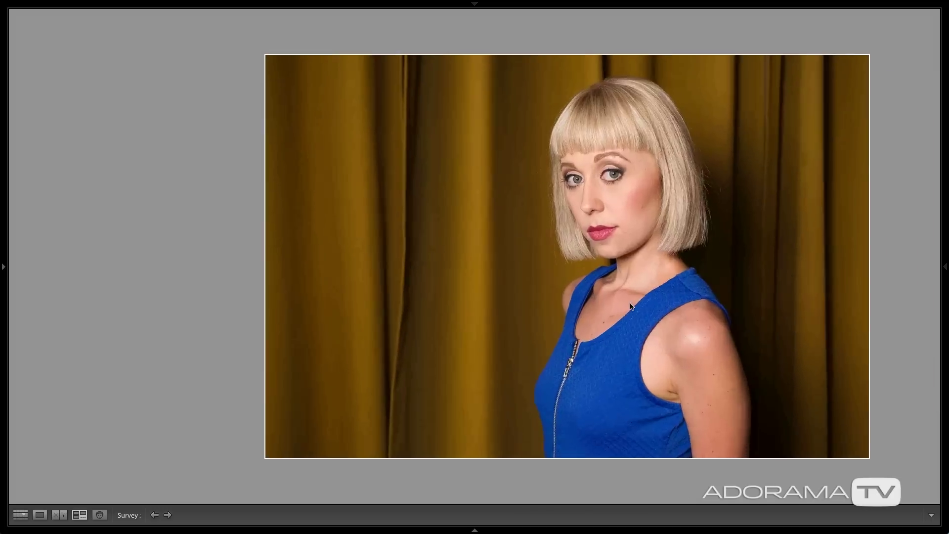
# - Flag the remaining blue-dress photo as Pick, rate it 4 stars, and return to the grid
pyautogui.press('p')
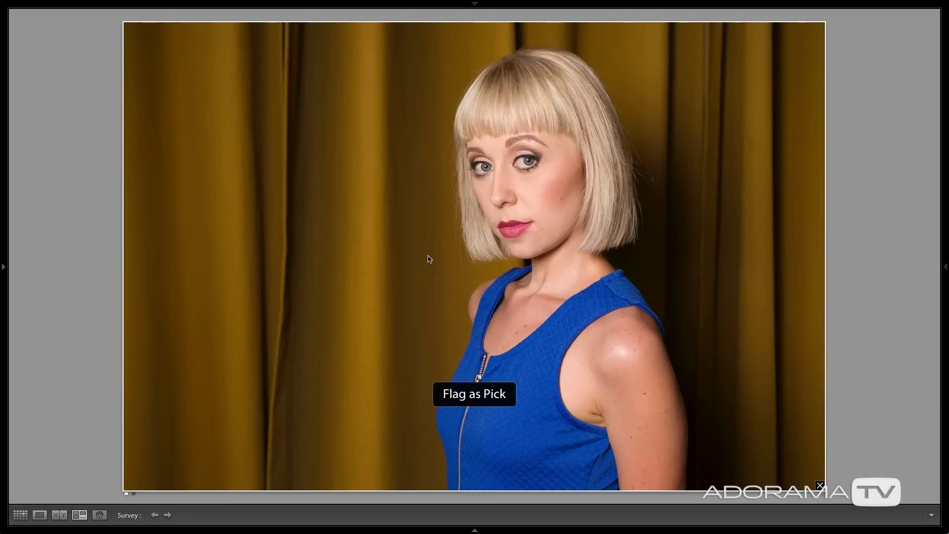
pyautogui.press('4')
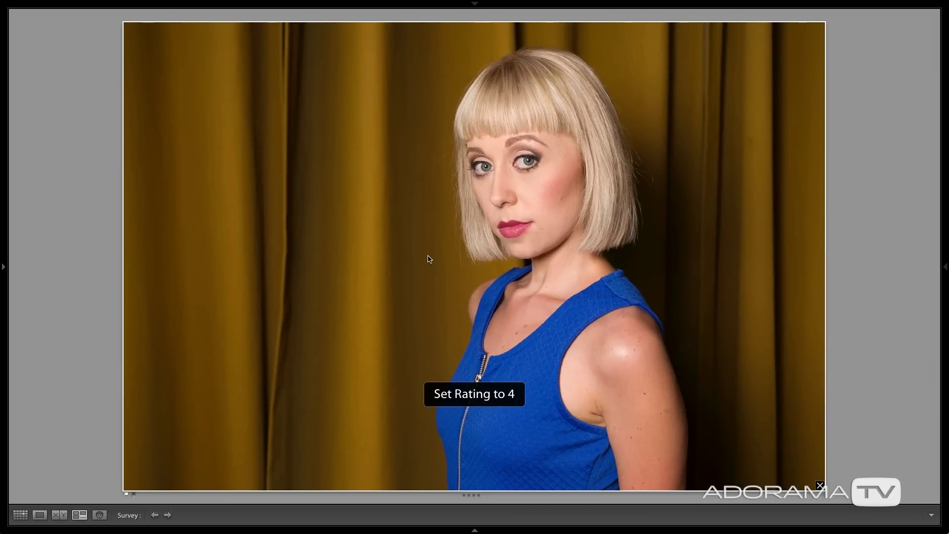
pyautogui.press('g')
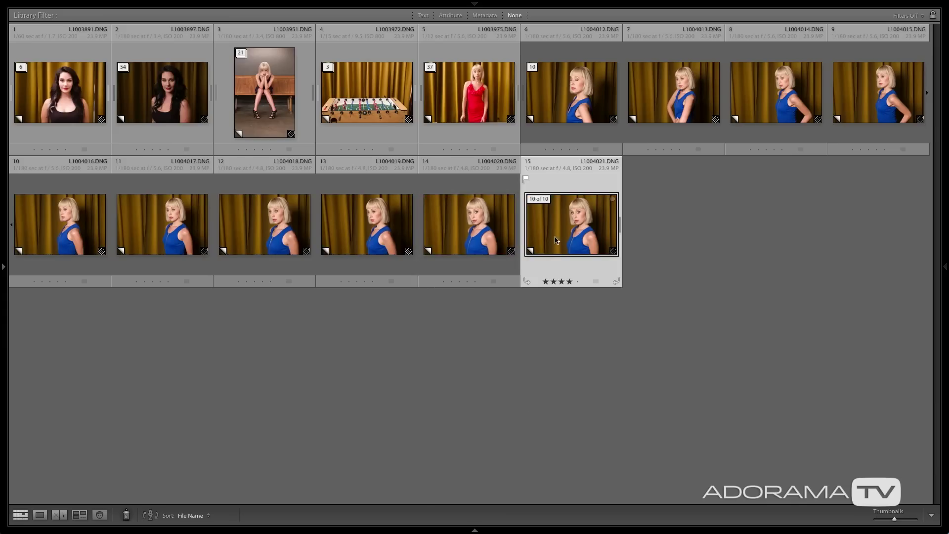
# - Expand the L1003975.DNG red-dress stack and open photos L1003989.DNG through L1003997.DNG in Survey view
pyautogui.click(479, 106)
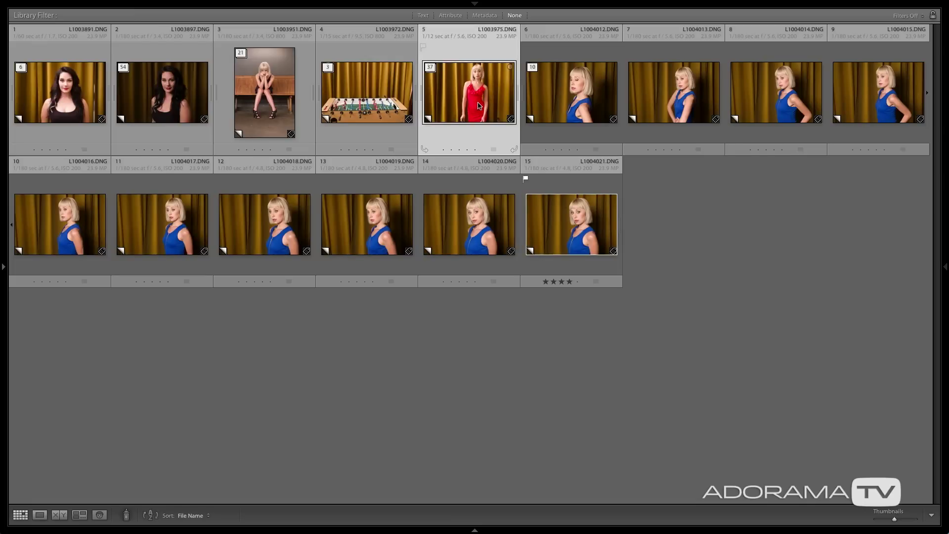
pyautogui.press('s')
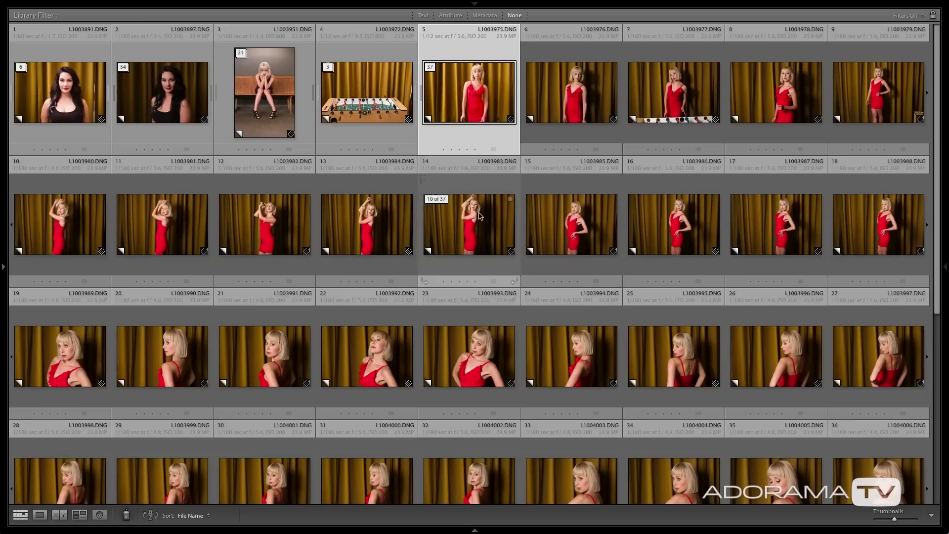
pyautogui.click(108, 349)
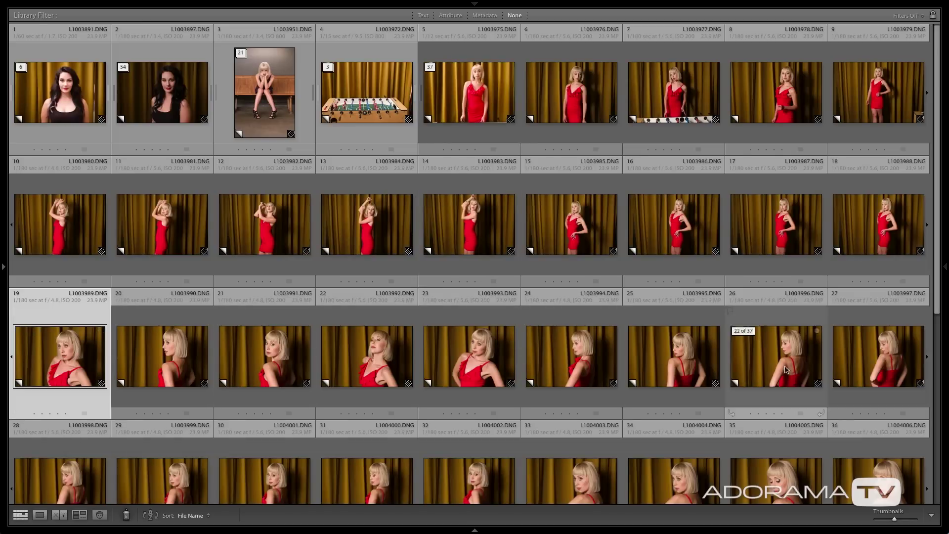
pyautogui.keyDown('shift'); pyautogui.click(884, 367); pyautogui.keyUp('shift')
pyautogui.press('n')
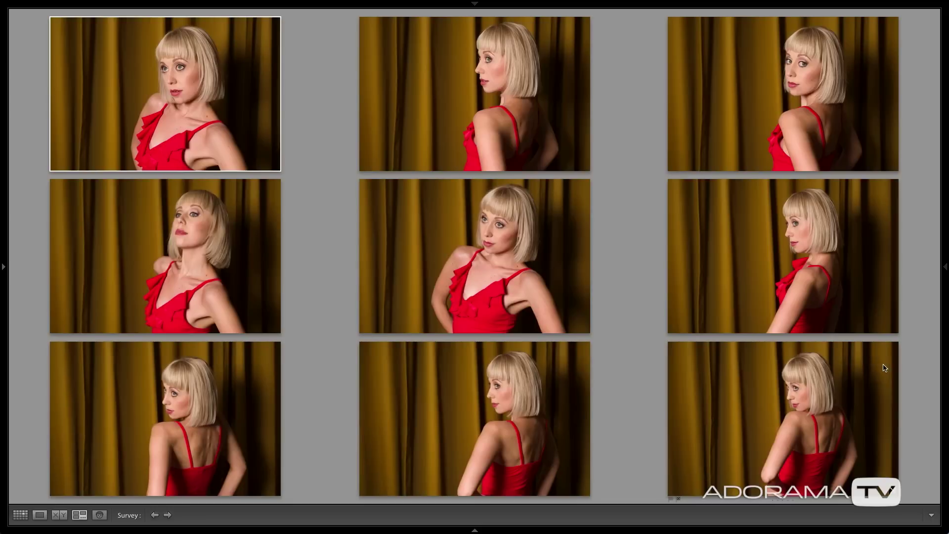
# - Remove the weaker red-dress shots from the survey one by one until only L1003990.DNG is left
pyautogui.click(276, 165)
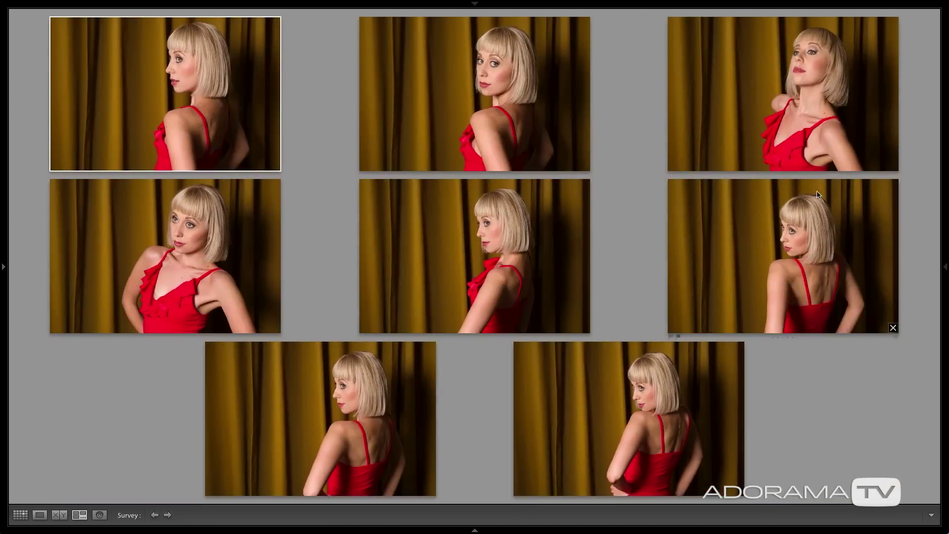
pyautogui.click(891, 166)
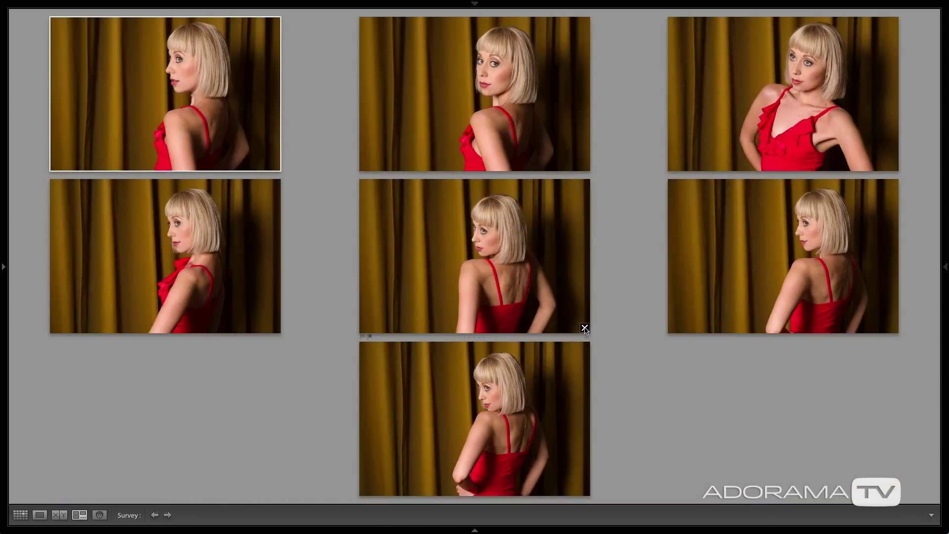
pyautogui.click(584, 328)
pyautogui.click(620, 231)
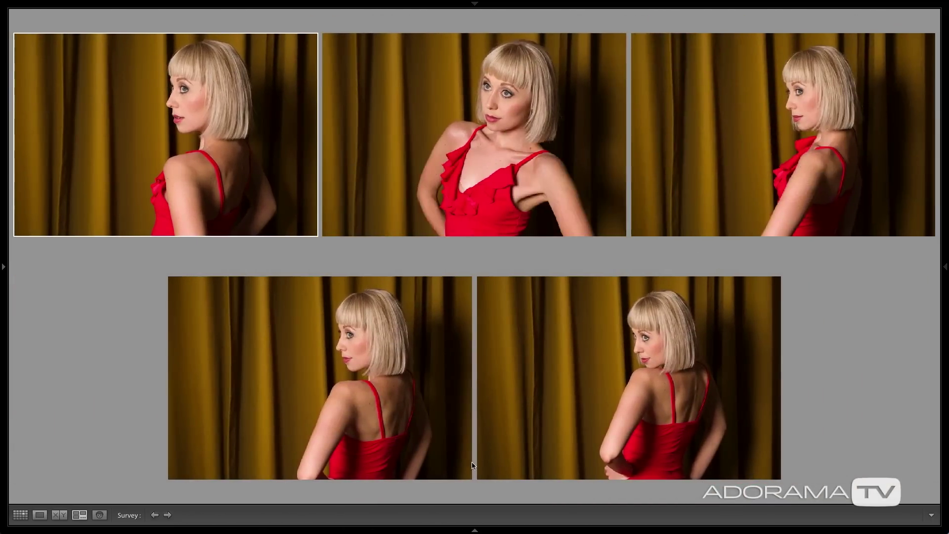
pyautogui.click(468, 474)
pyautogui.click(872, 247)
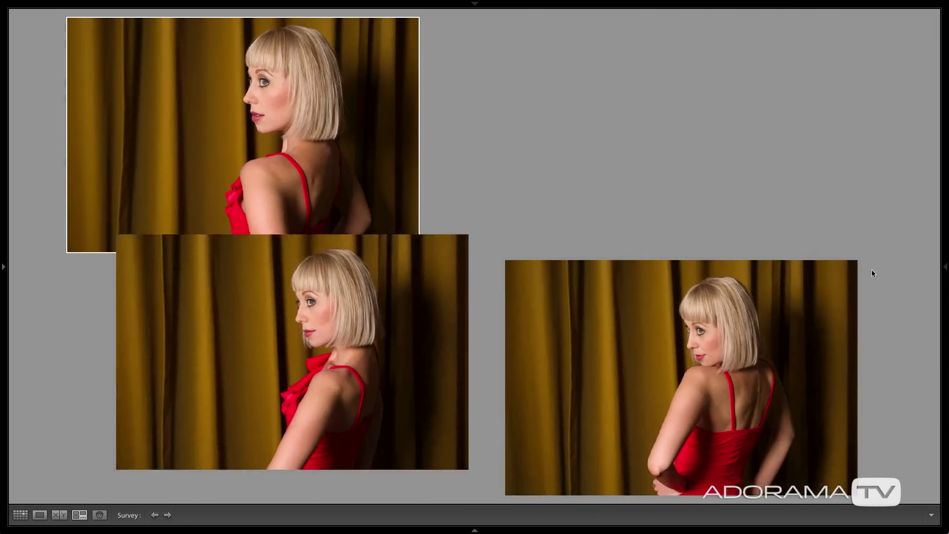
pyautogui.click(645, 491)
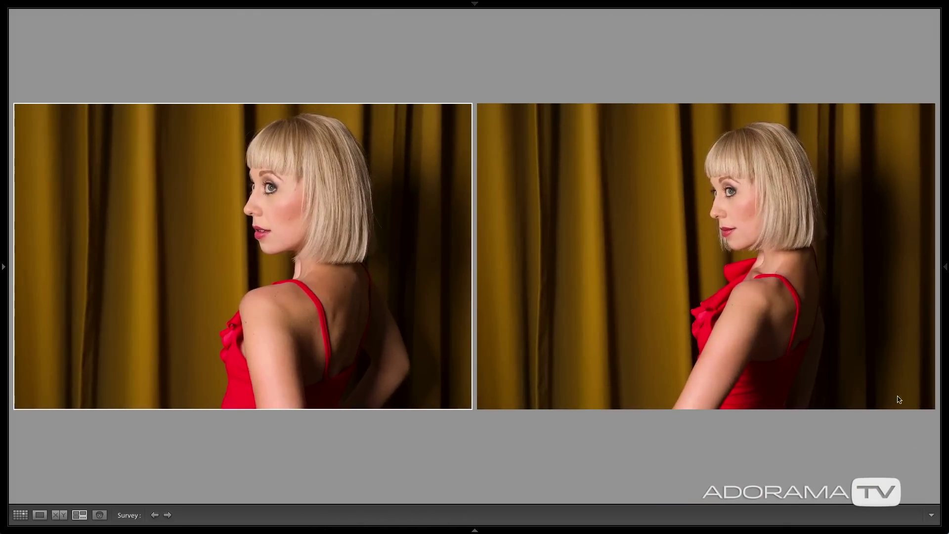
pyautogui.click(928, 403)
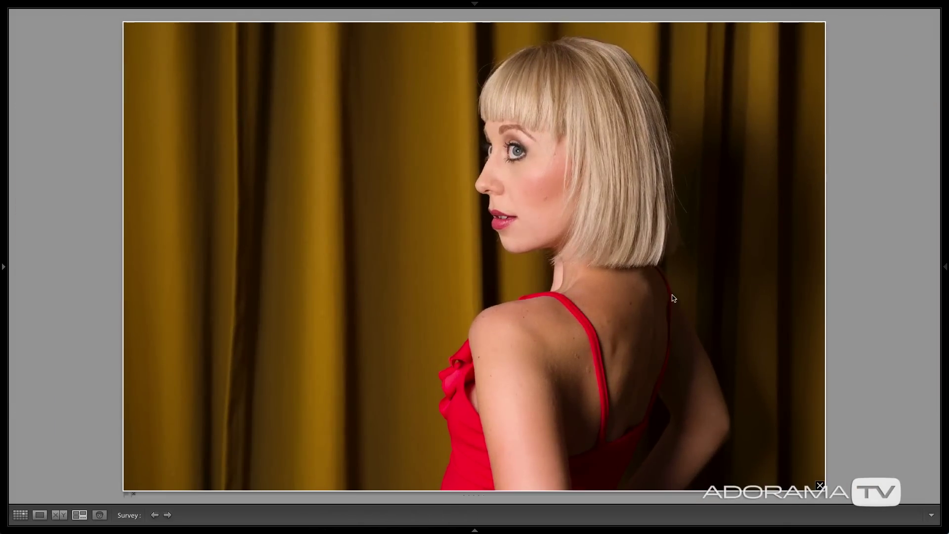
# - Flag the remaining red-dress photo as Pick and filter the library grid by attribute to flagged photos only
pyautogui.press('p')
pyautogui.press('g')
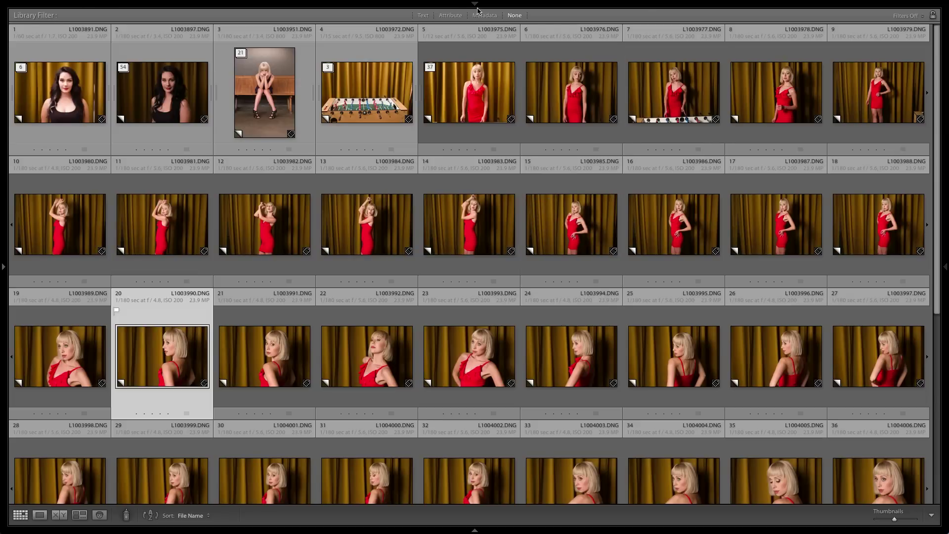
pyautogui.moveTo(455, 34)
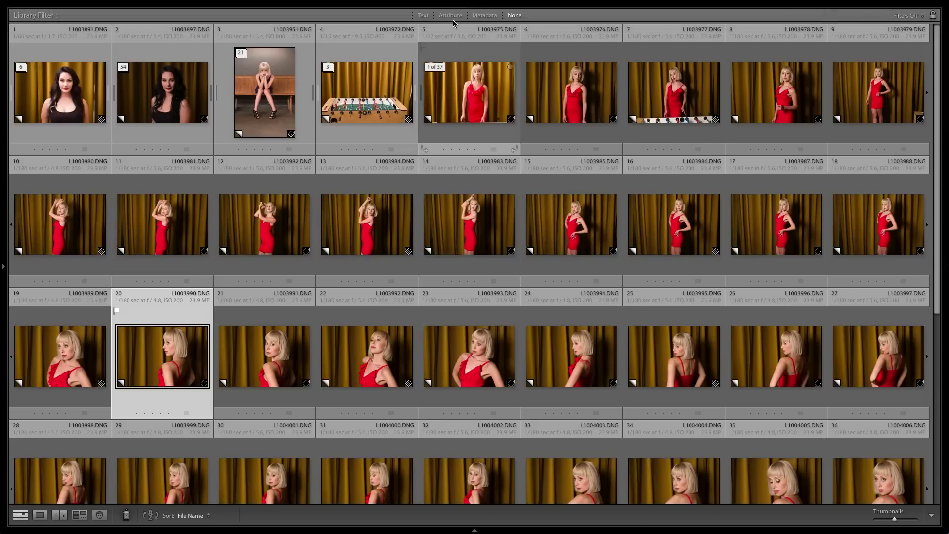
pyautogui.click(450, 15)
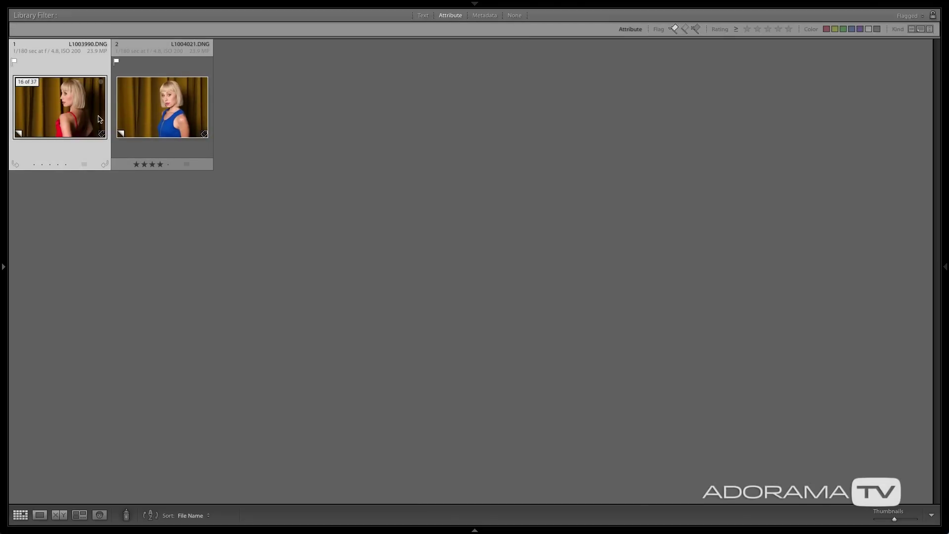
# - Open both flagged photos, the red-dress and the blue-dress winner, together in Survey view and hide the toolbar
pyautogui.press('n')
pyautogui.hotkey('ctrl', 'a')
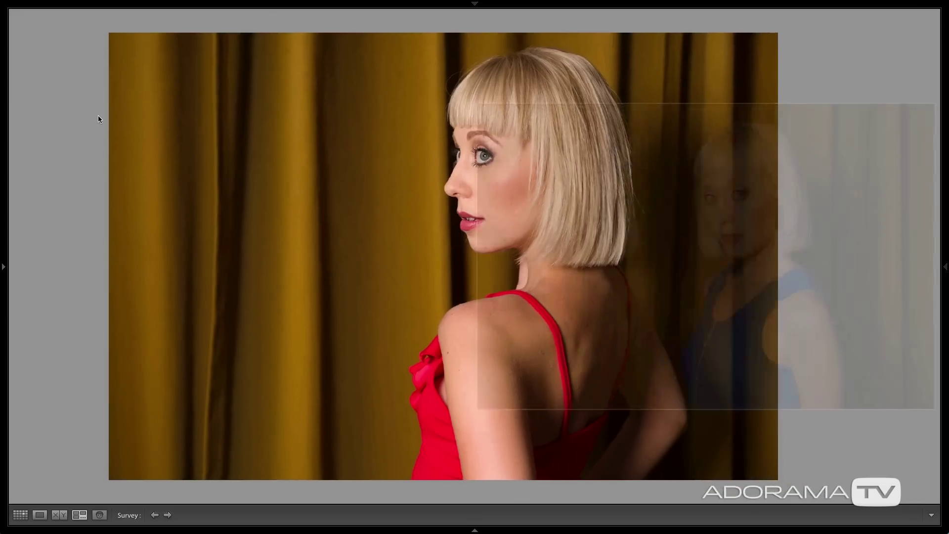
pyautogui.press('t')
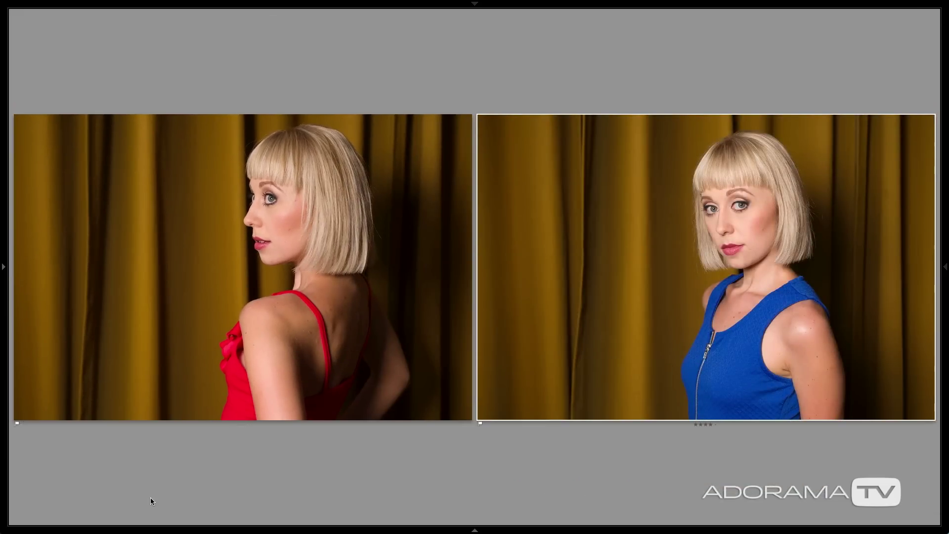